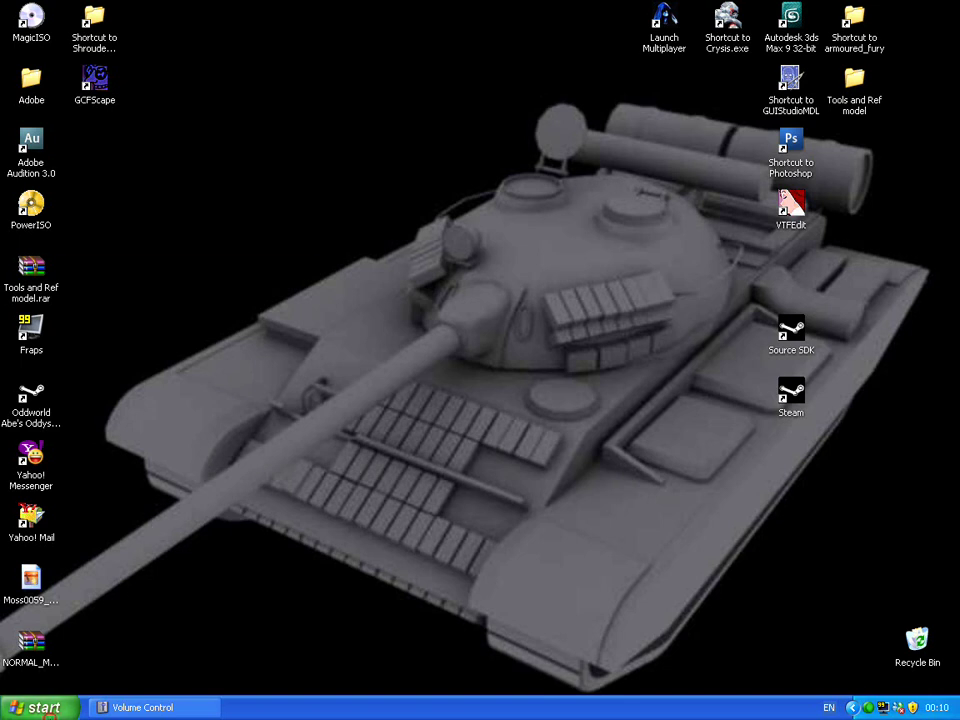
Step: Open the Windows XP Start menu from the taskbar's Start button
click(38, 707)
Step: Search all files and folders on local drives for 'GCF' and maximize the results
click(223, 522)
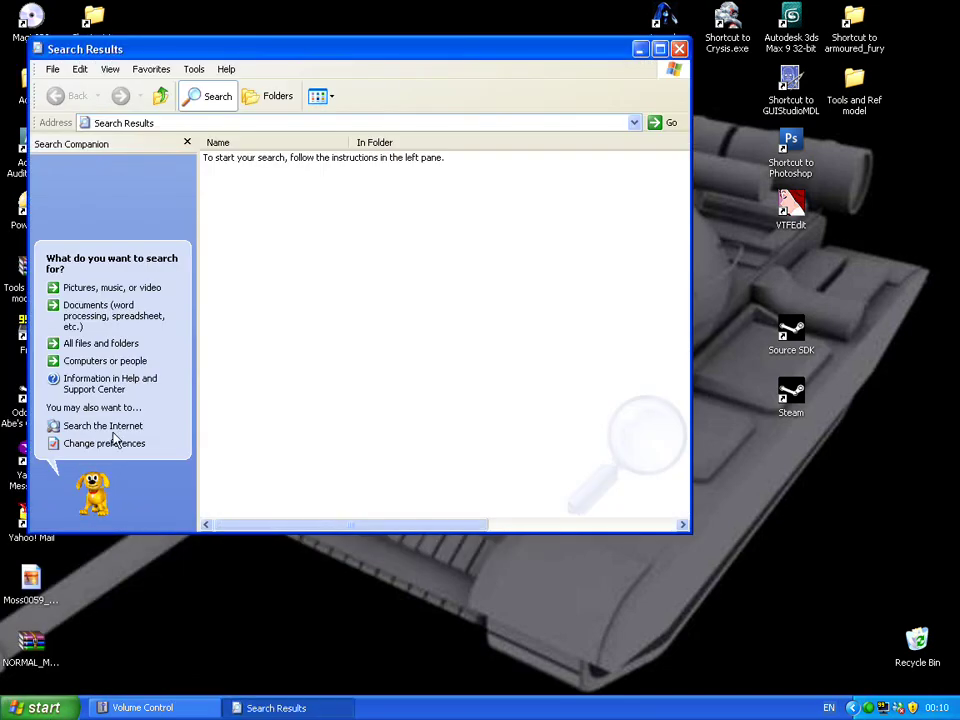
click(98, 344)
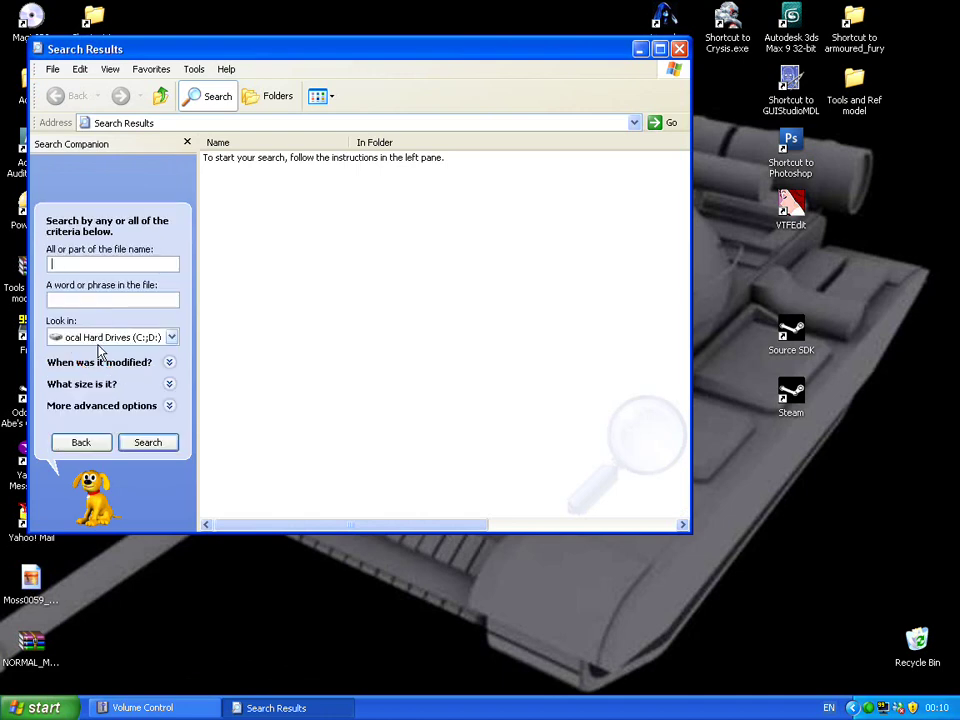
text(GC)
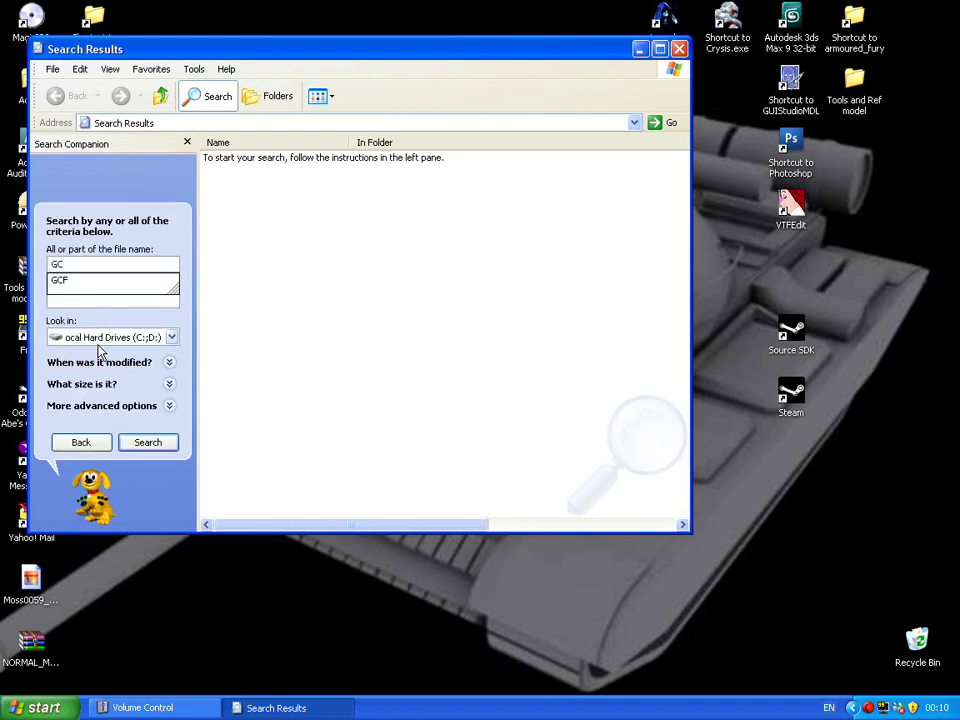
click(85, 285)
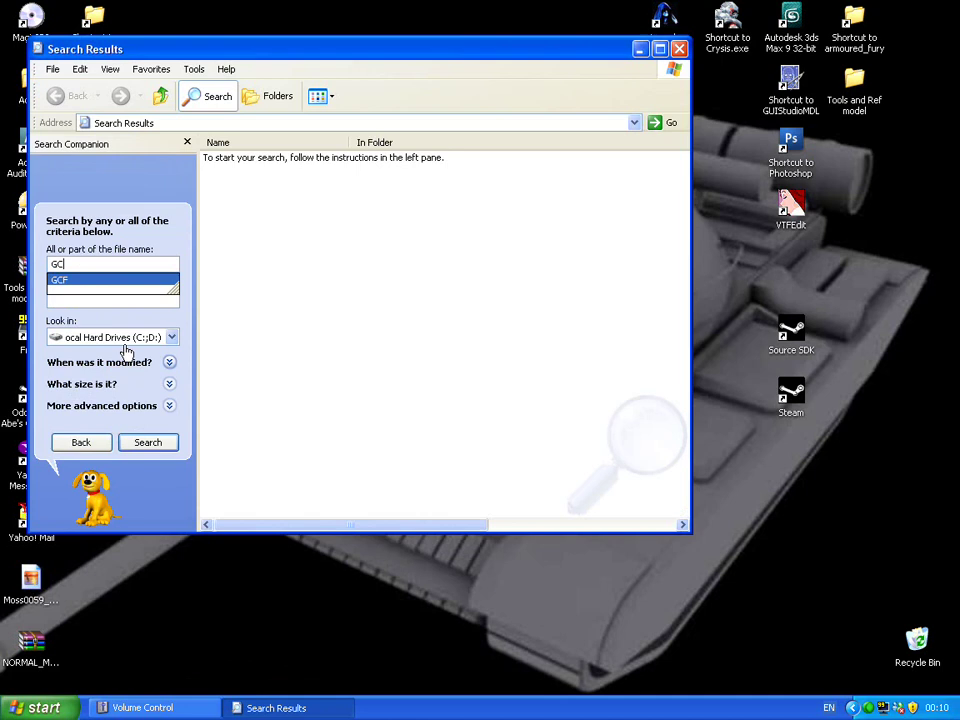
click(148, 442)
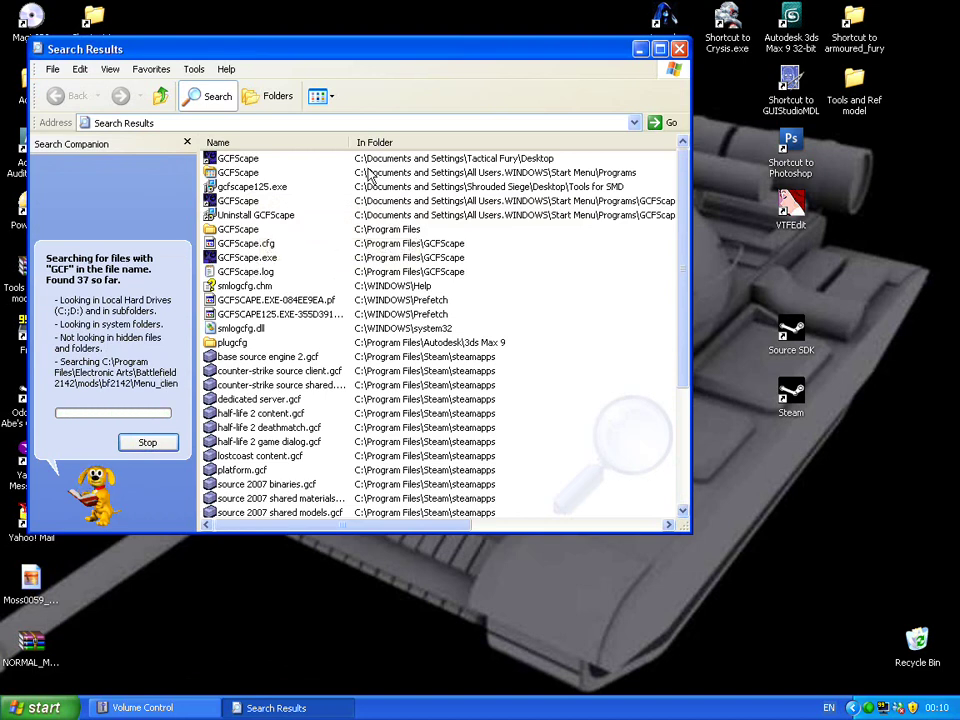
click(661, 49)
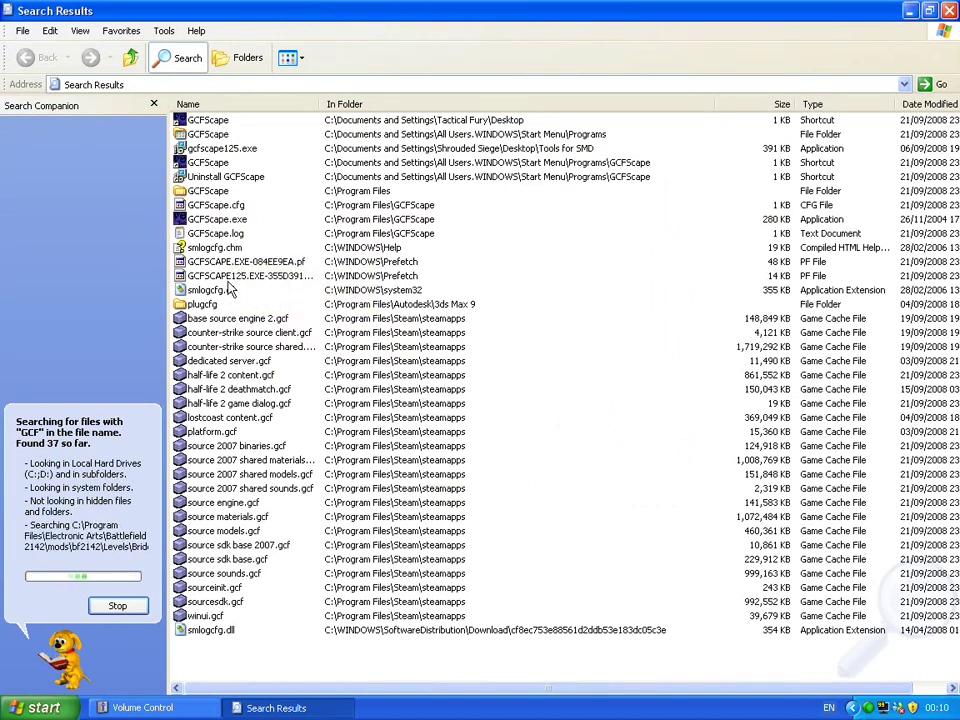
Step: Open gcfscape125.exe's containing Tools for SMD folder maximized and close the search results
right_click(221, 147)
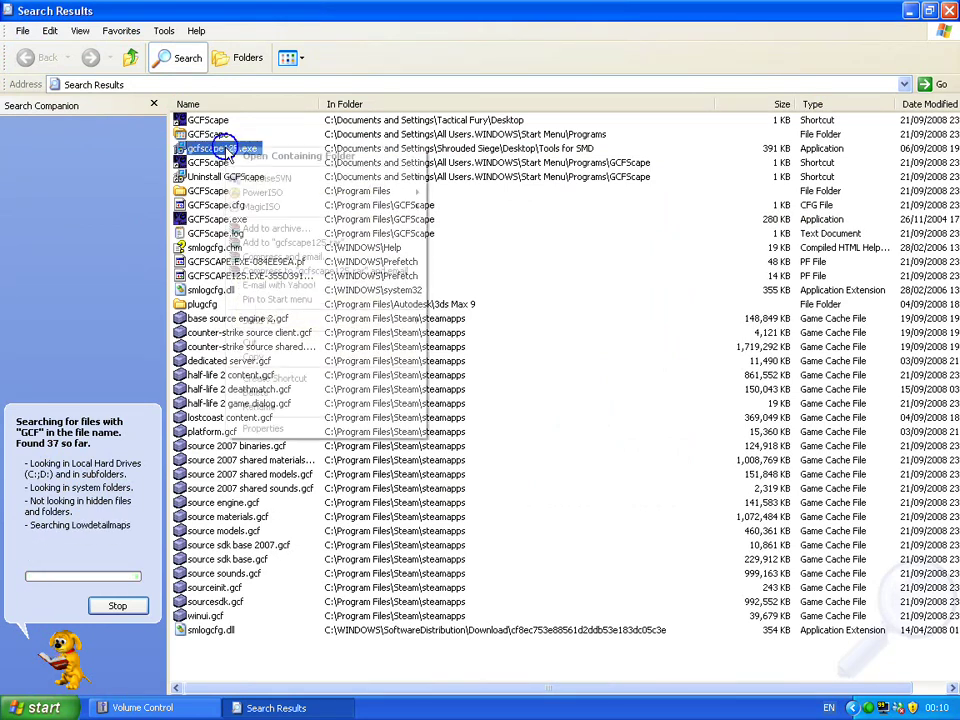
click(257, 156)
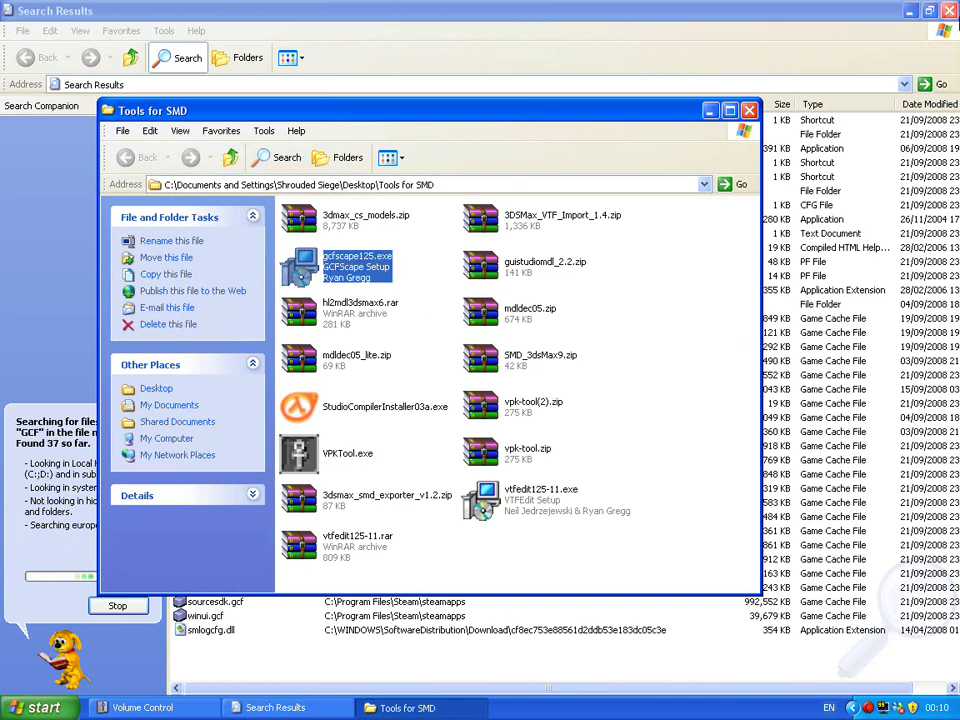
click(903, 46)
click(948, 10)
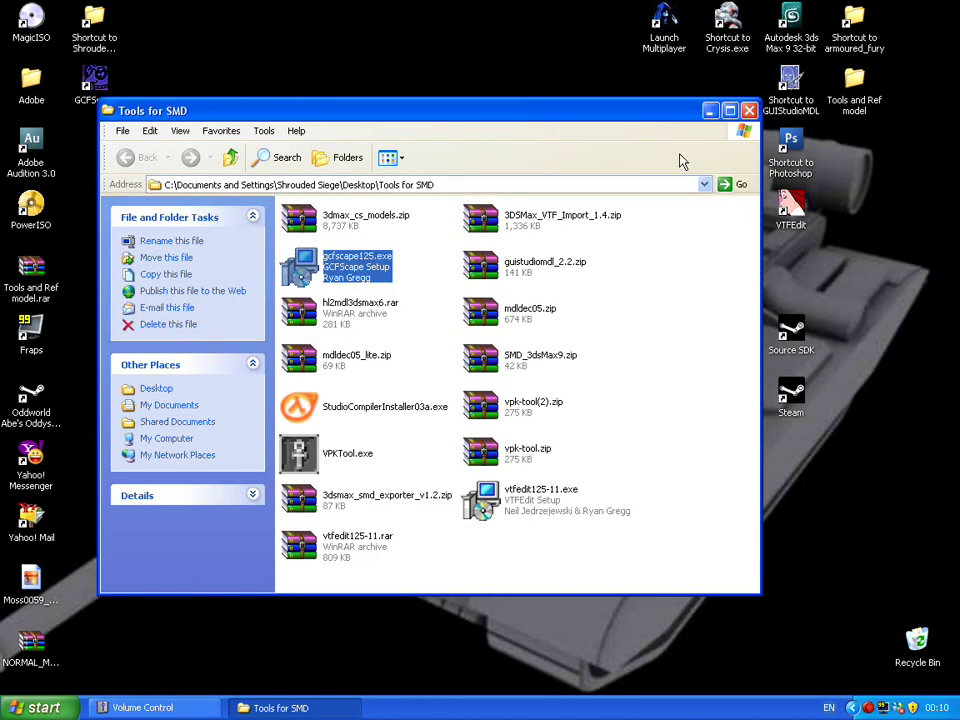
click(729, 111)
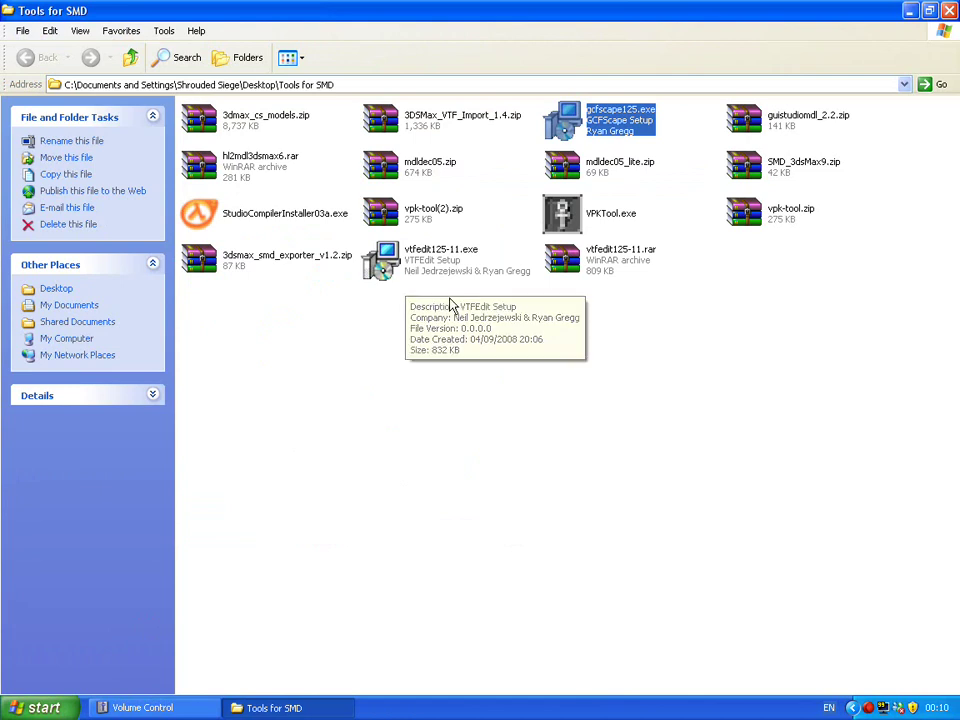
Step: Look over SMD_3dsMax9.zip and 3DSMax_VTF_Import_1.4.zip in the Tools for SMD folder
click(617, 120)
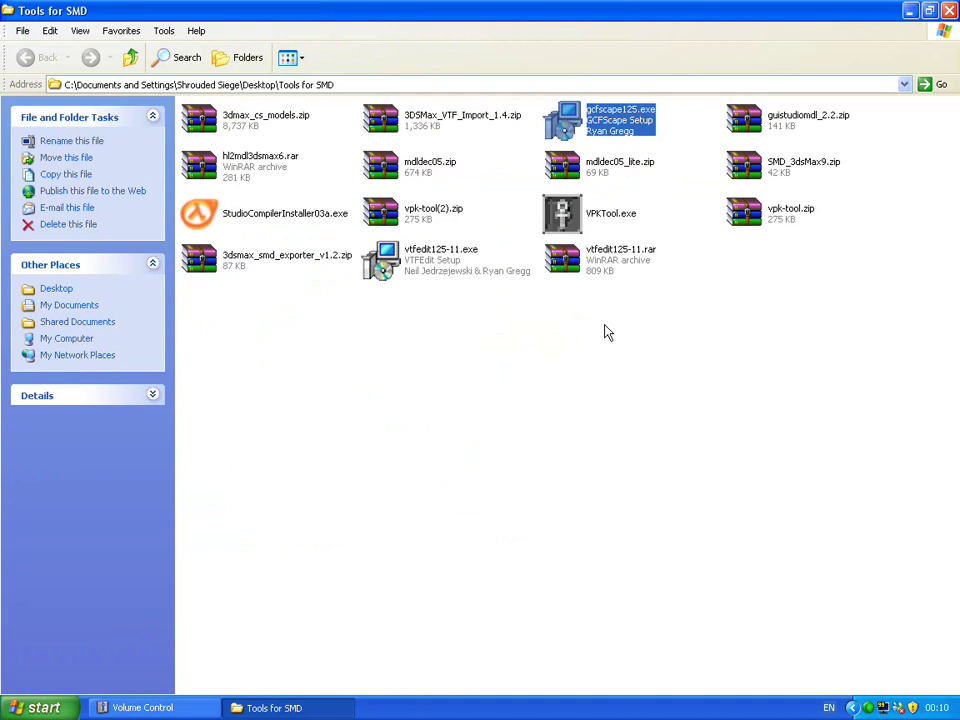
click(600, 330)
click(778, 163)
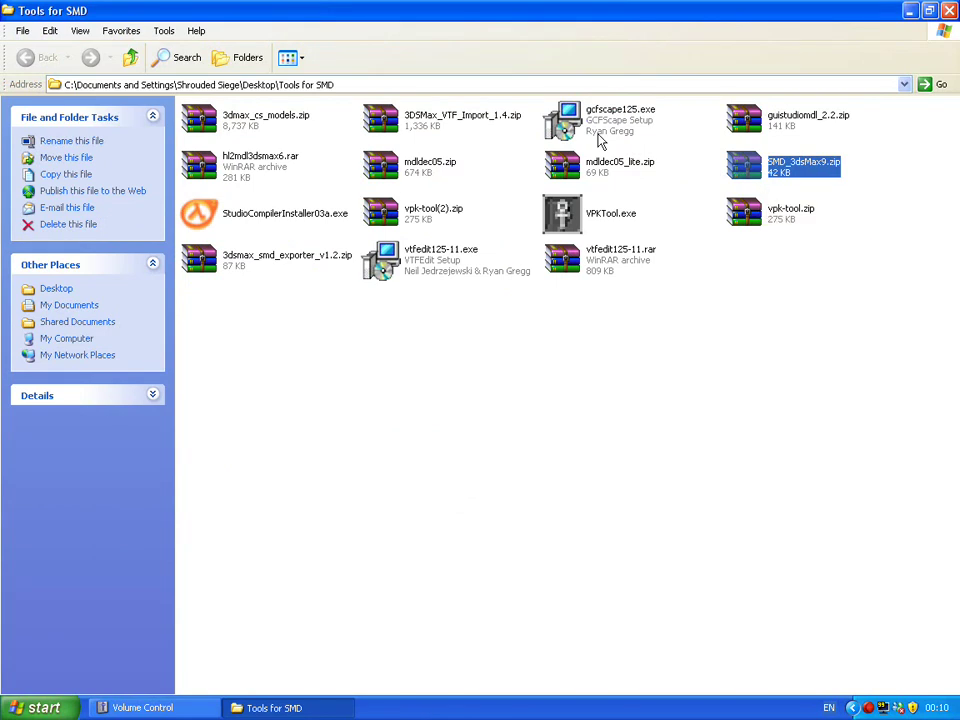
click(617, 326)
click(380, 120)
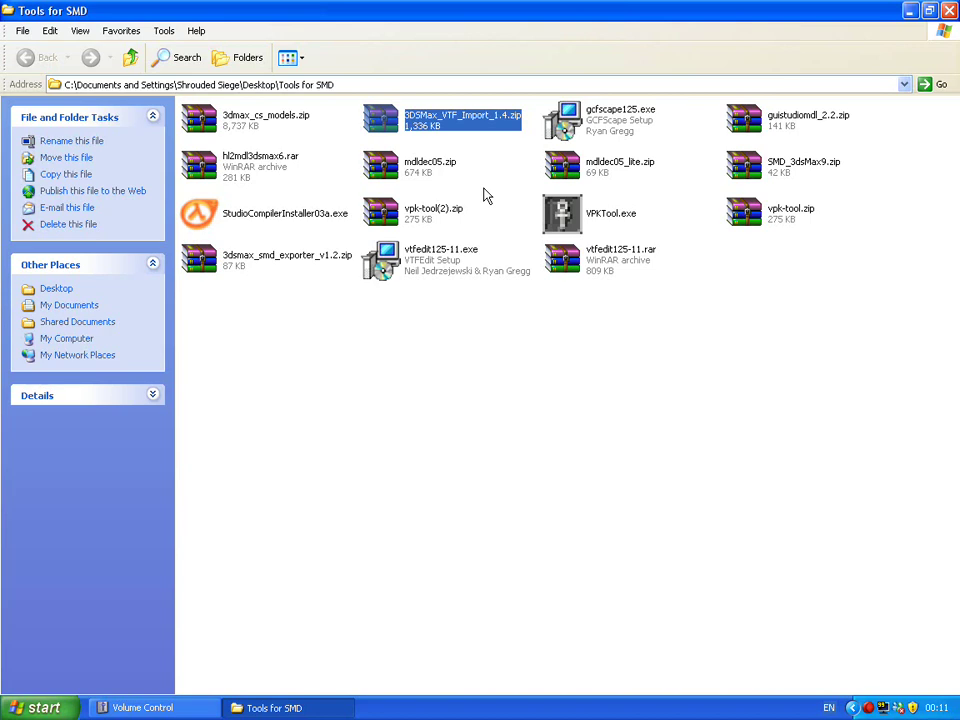
click(540, 346)
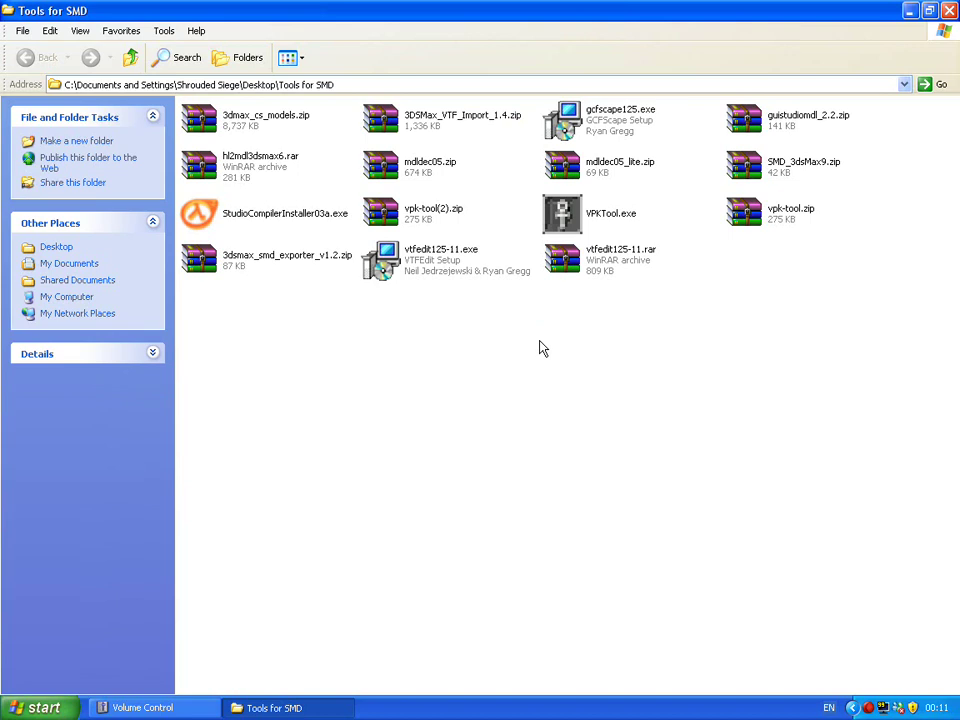
Step: Install GCFScape 1.2.5 from gcfscape125.exe with default folder, shortcuts and desktop icon
click(620, 124)
double_click(620, 124)
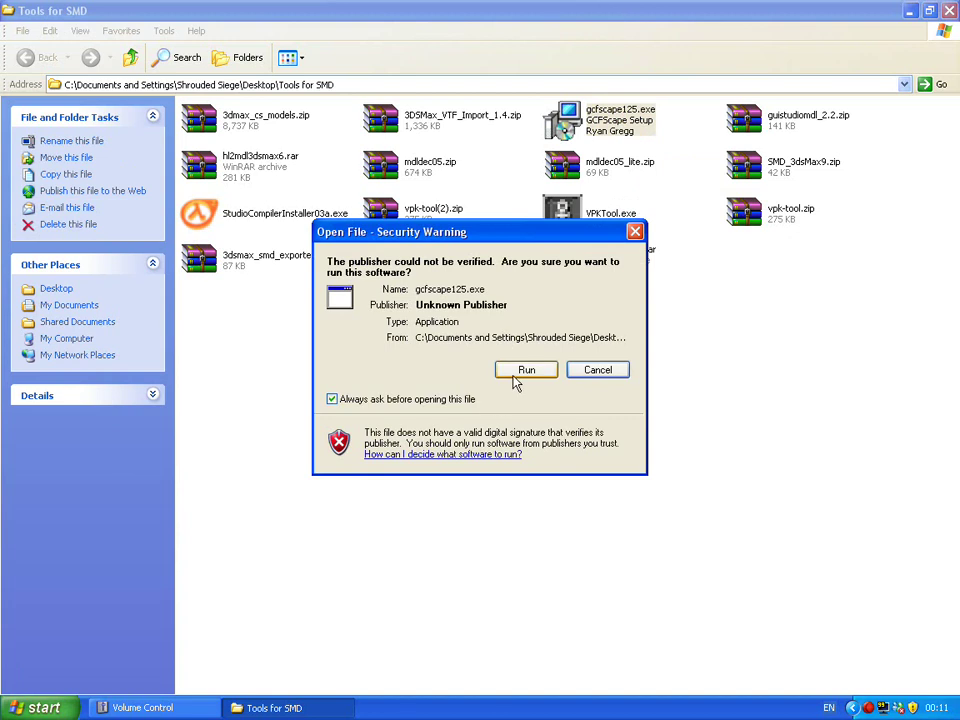
click(517, 375)
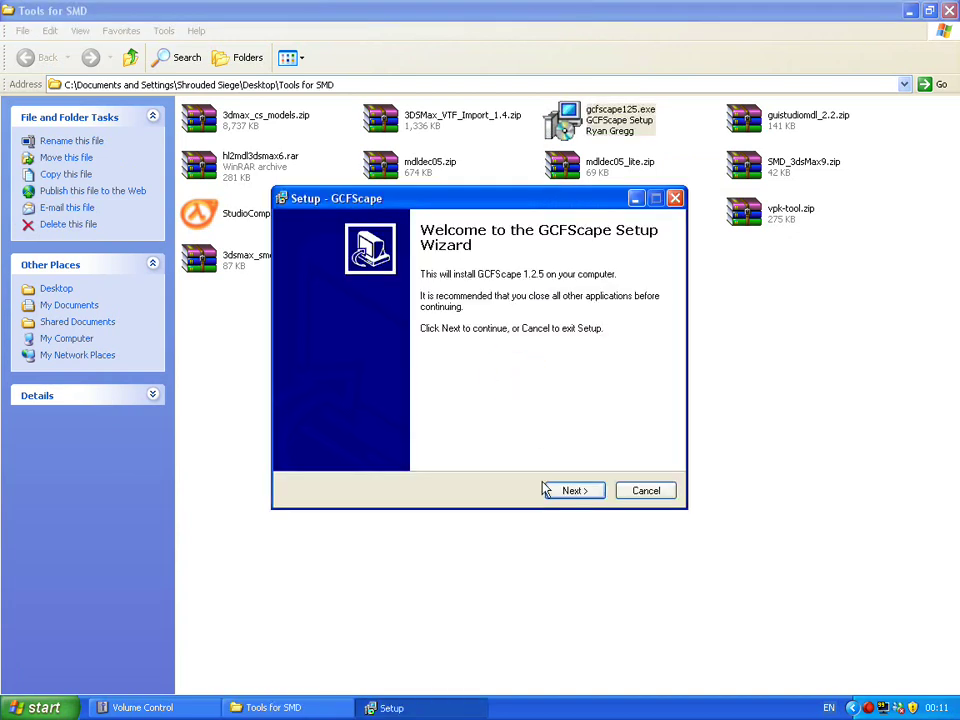
click(553, 492)
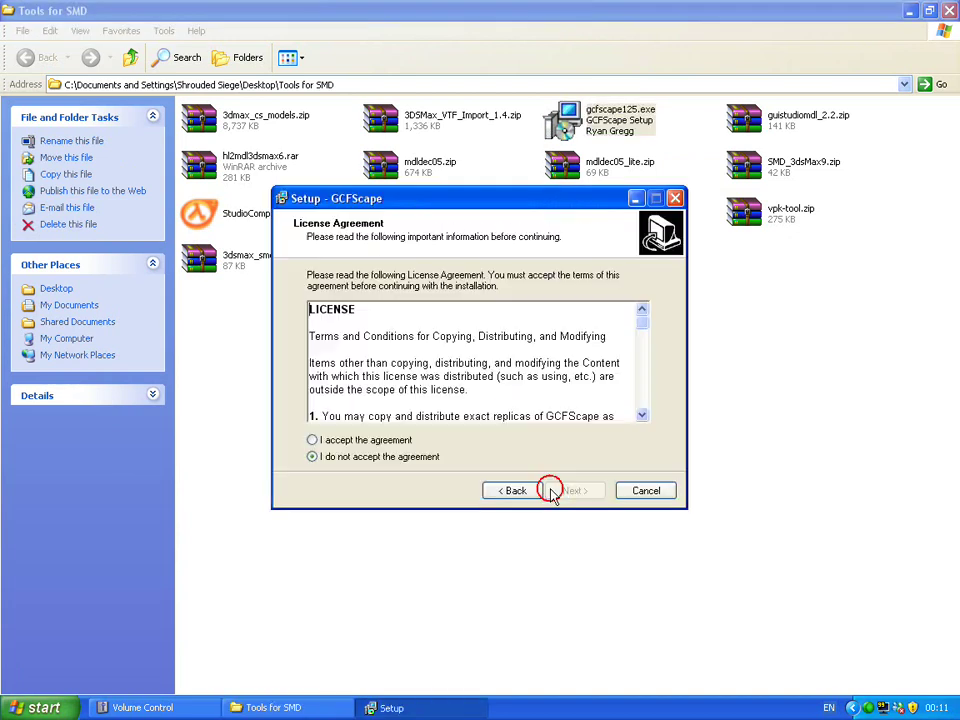
click(373, 440)
click(553, 492)
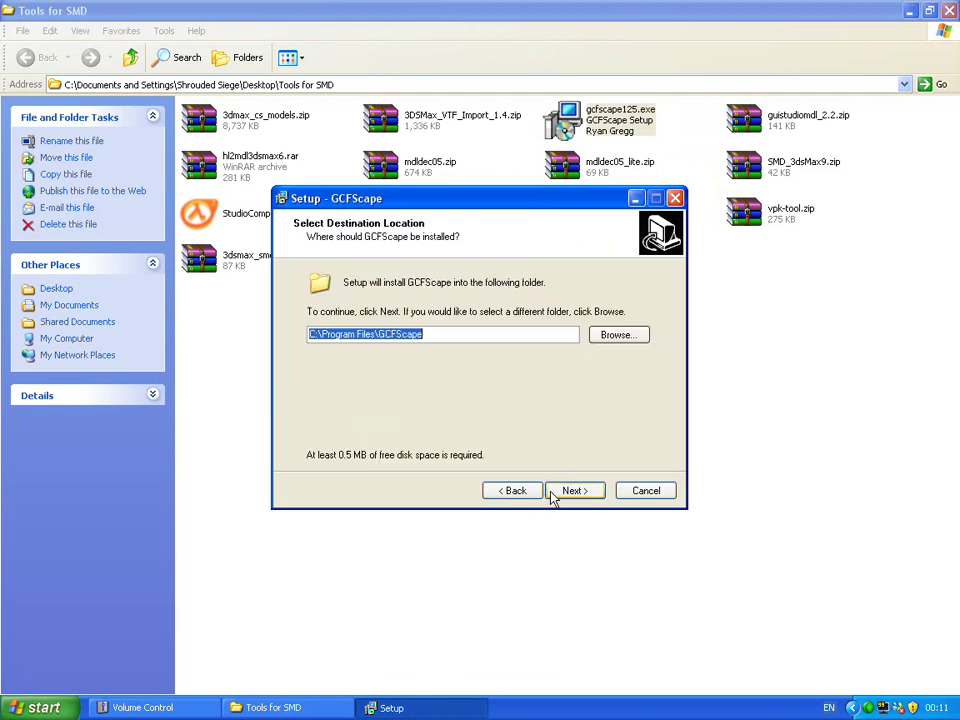
click(553, 492)
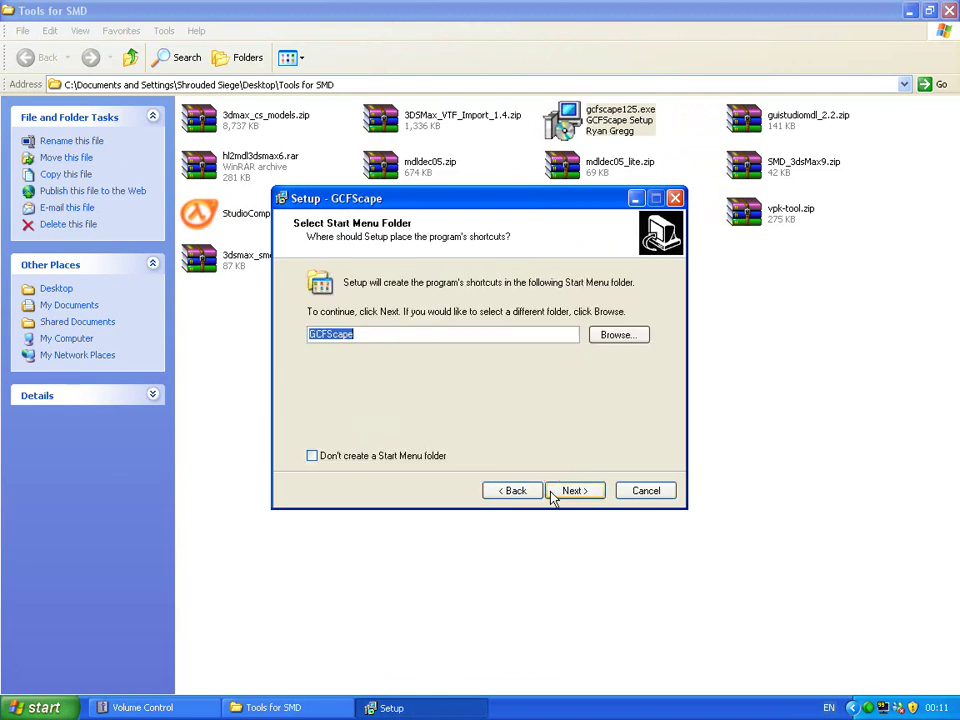
click(553, 492)
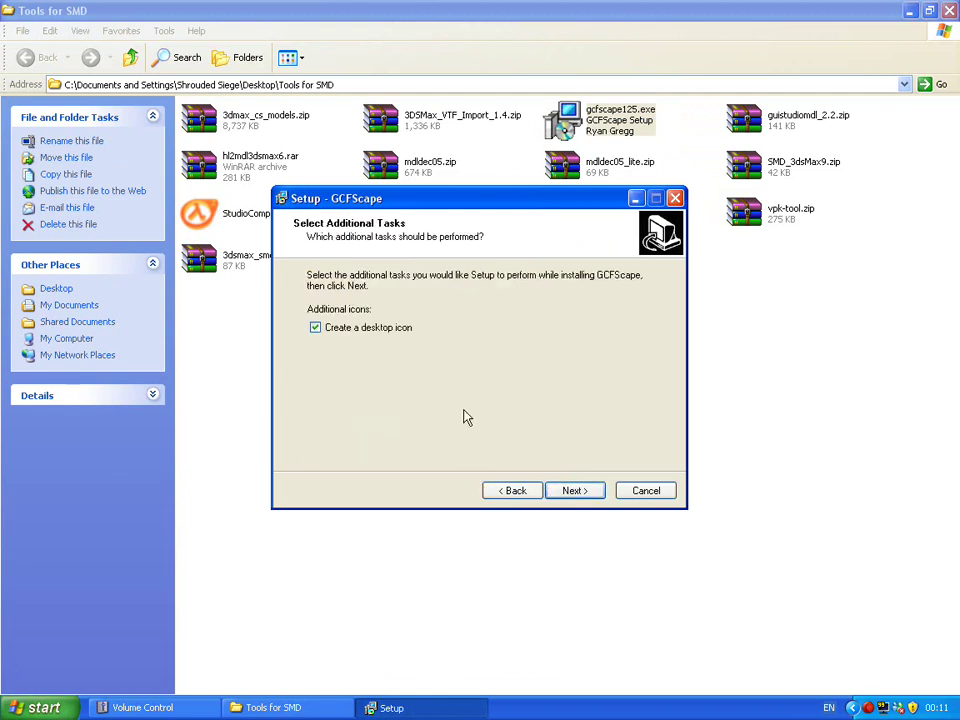
click(563, 492)
click(566, 498)
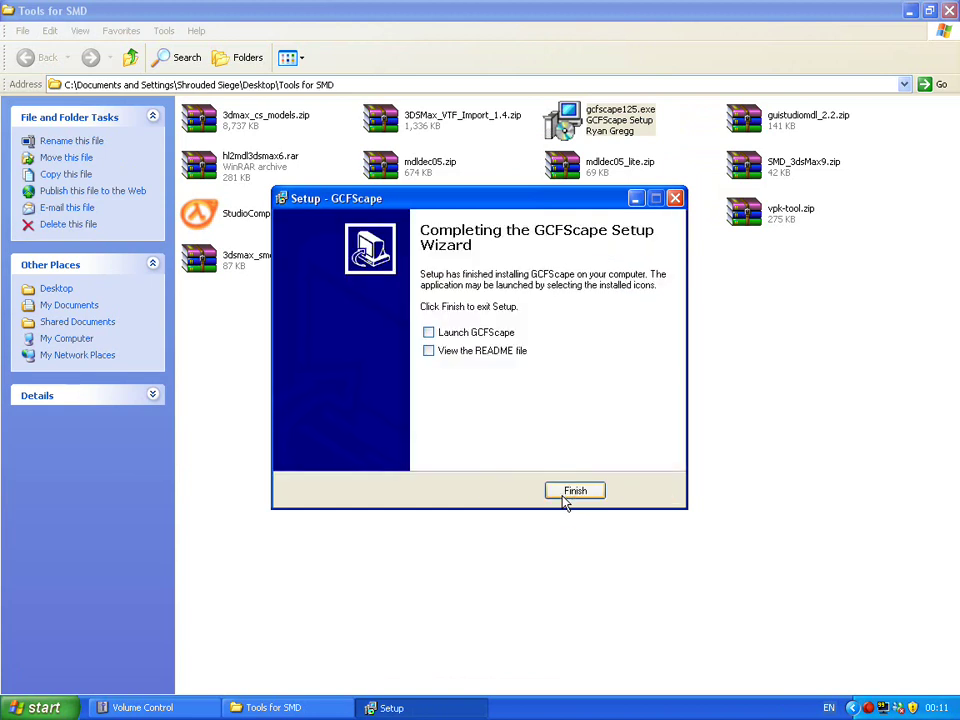
Step: Finish setup with GCFScape launching and bring up its Open Package dialog
click(466, 335)
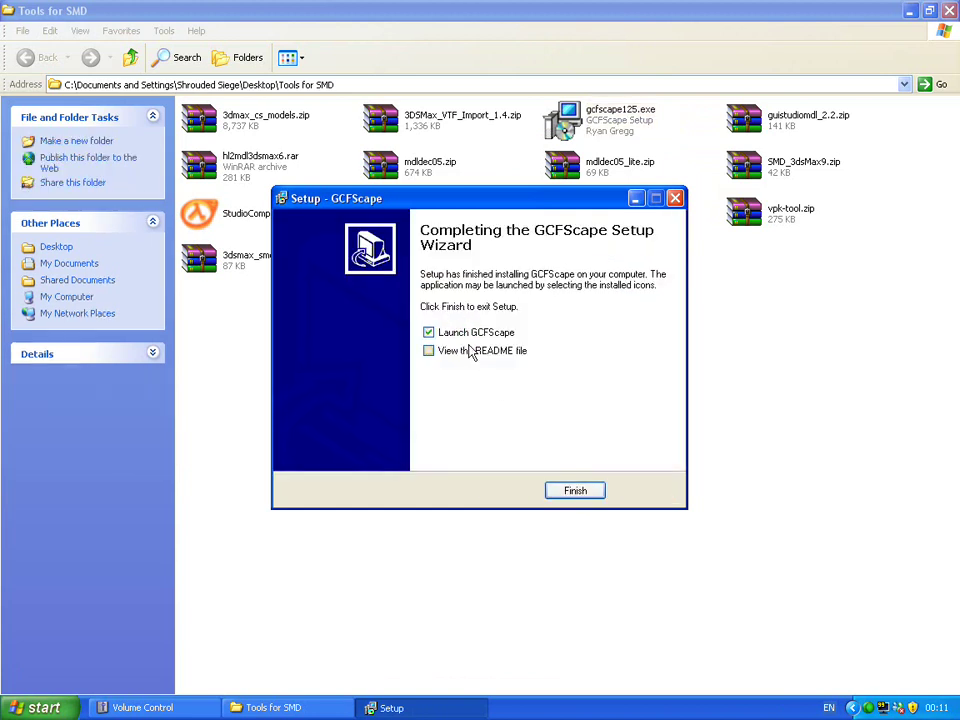
click(575, 491)
click(11, 29)
click(20, 45)
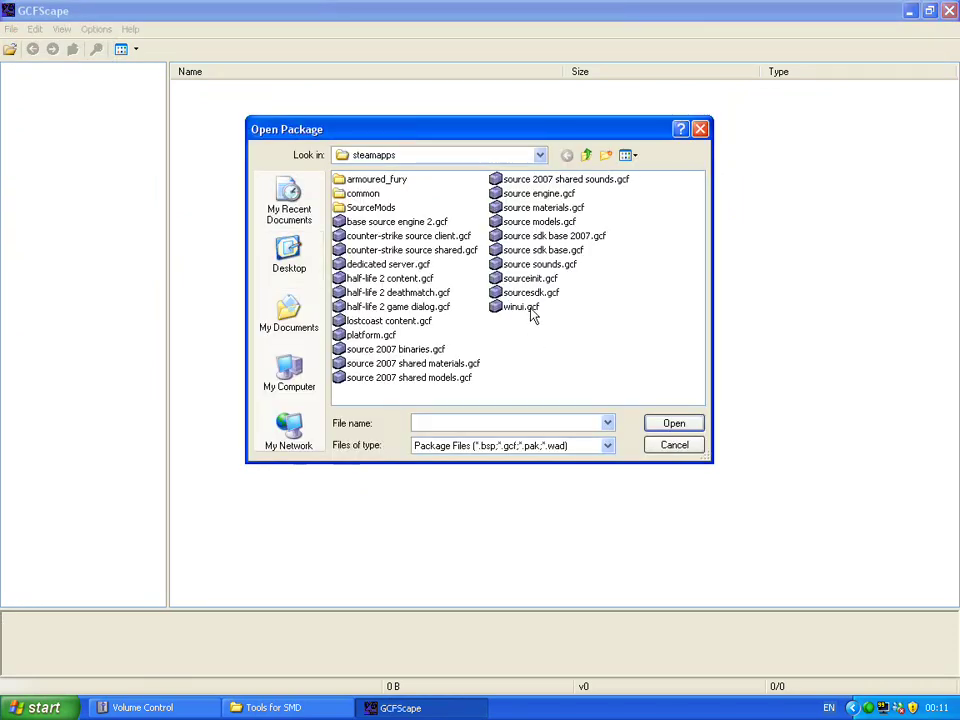
Step: Navigate back to the steamapps folder and load source models.gcf in GCFScape
click(290, 258)
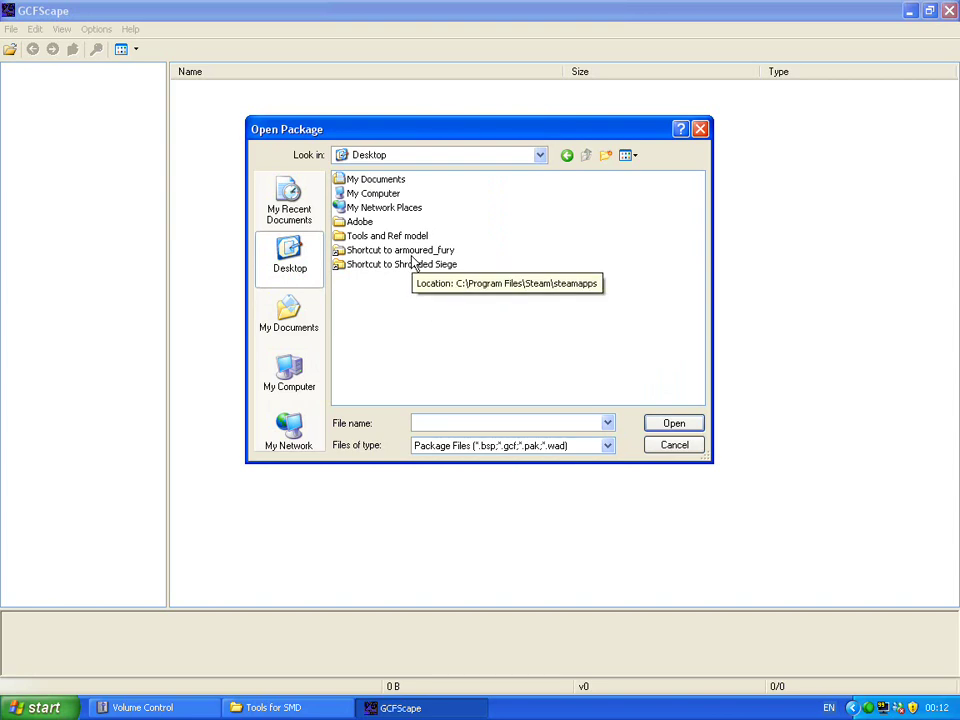
double_click(412, 251)
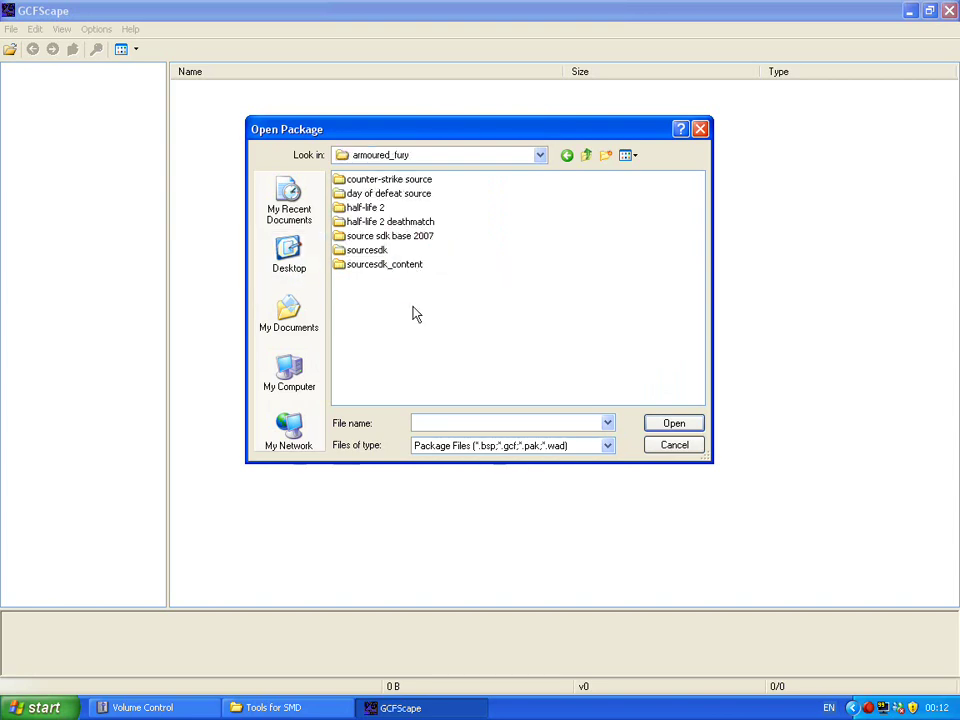
key(BackSpace)
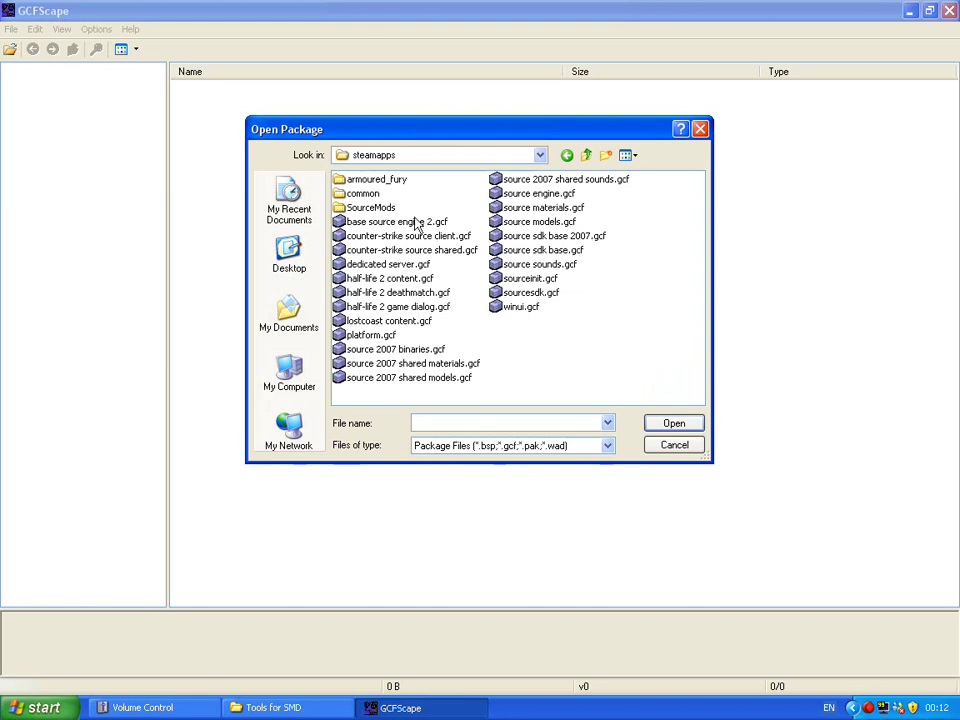
click(585, 357)
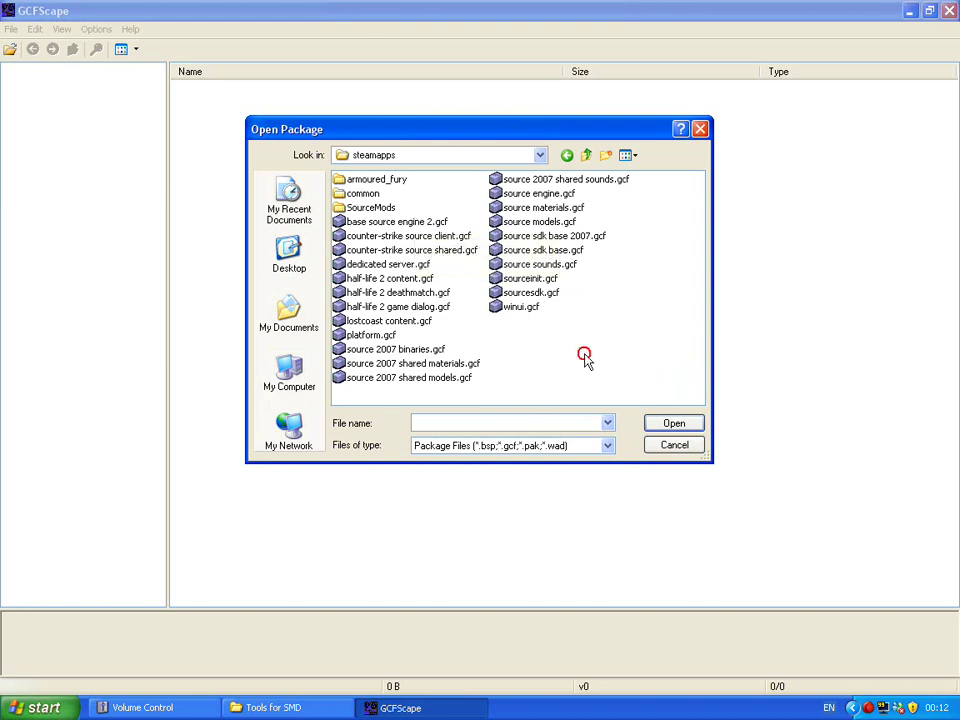
click(542, 222)
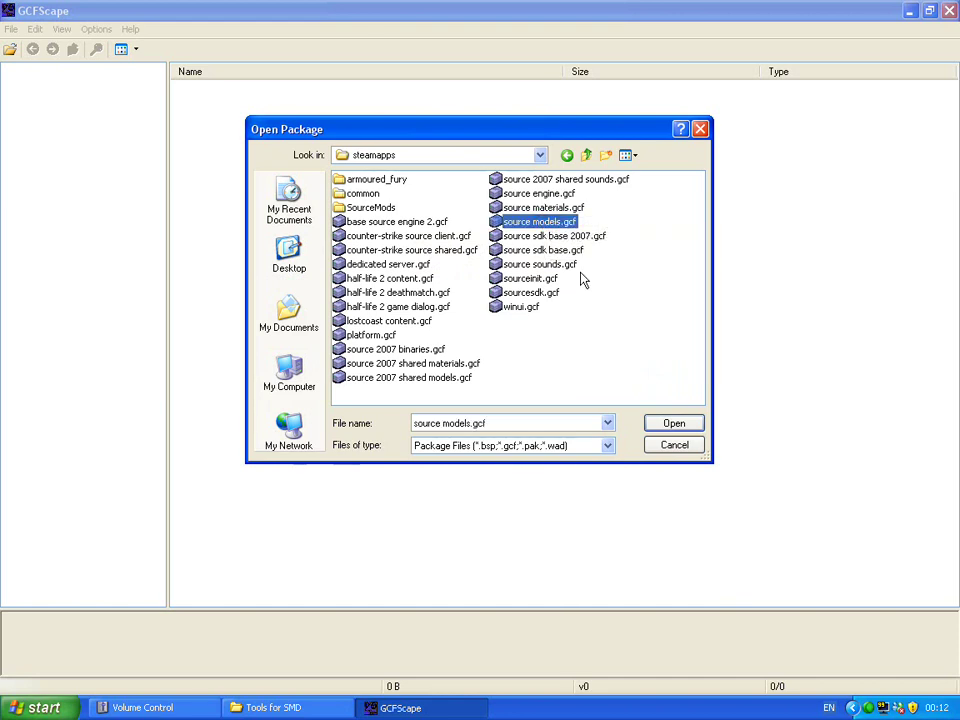
click(568, 209)
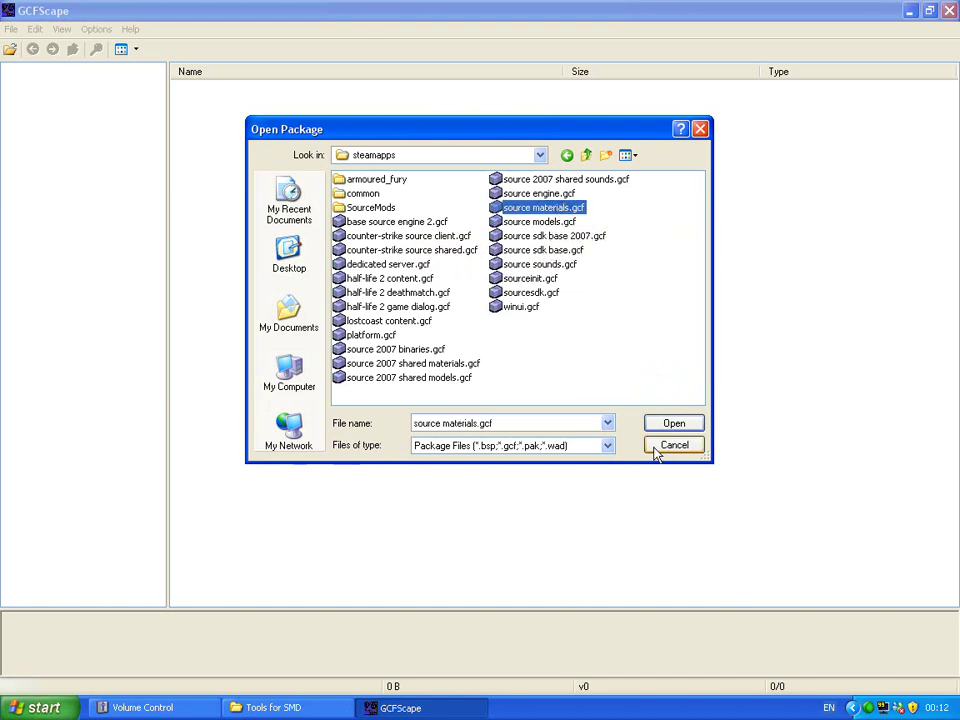
click(532, 221)
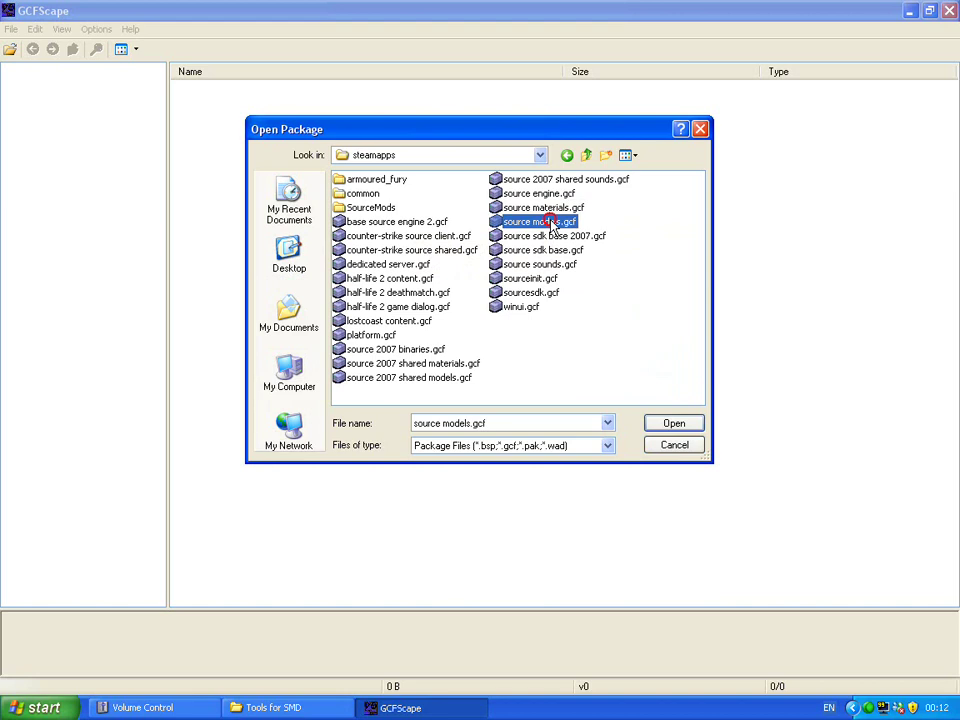
click(676, 424)
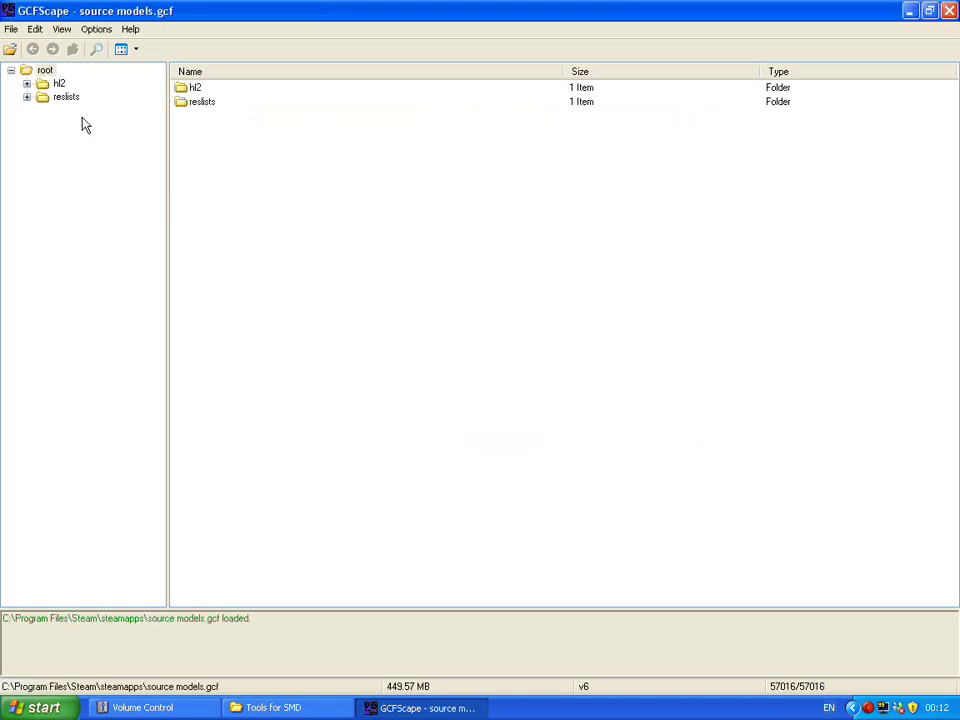
Step: Expand hl2 > models, search the package for 'HUMAN', and open and select all of the Humans folder
click(27, 84)
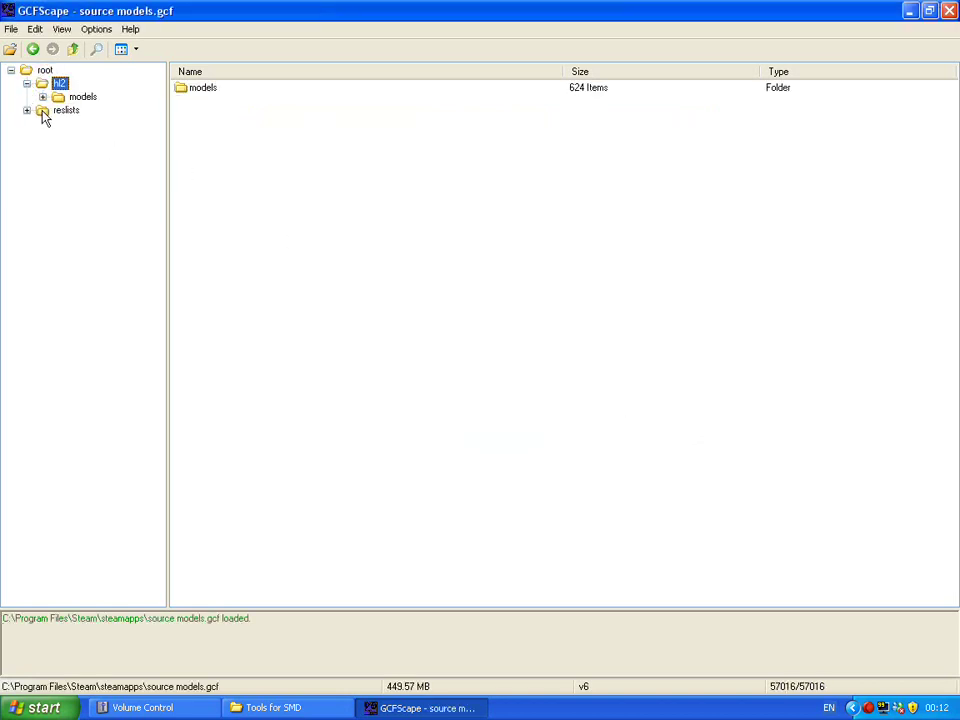
click(44, 98)
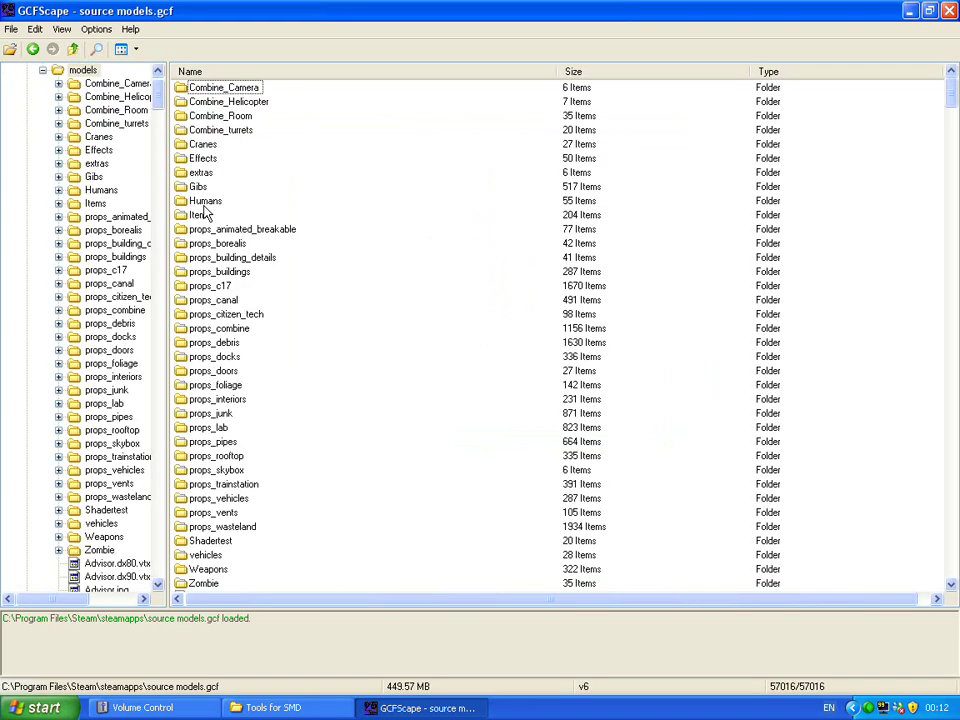
key(ctrl+f)
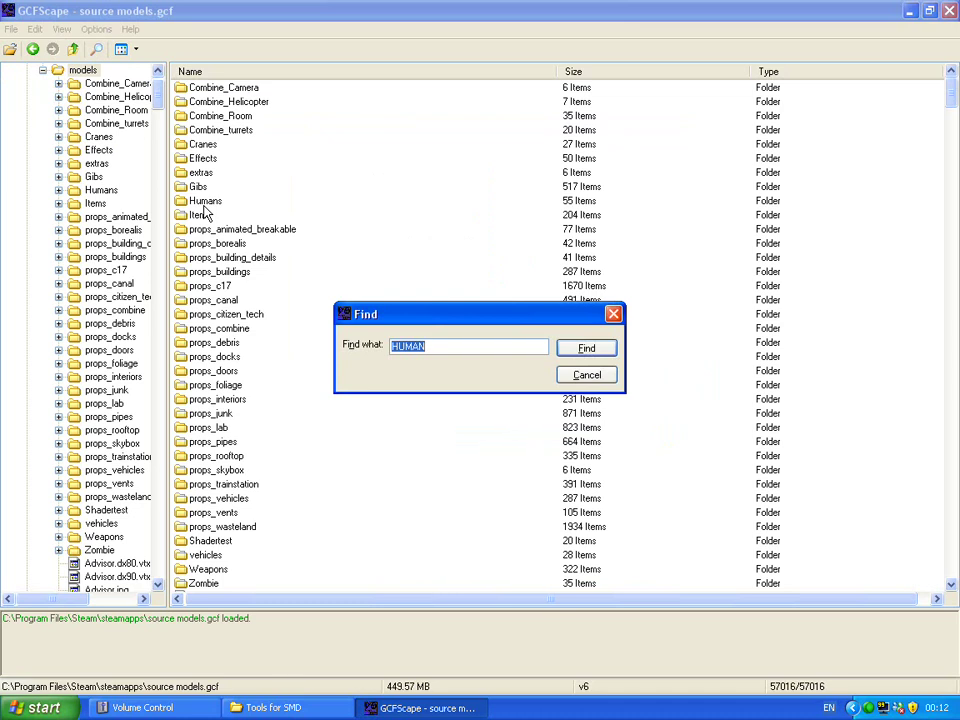
text(HUMAN)
click(603, 350)
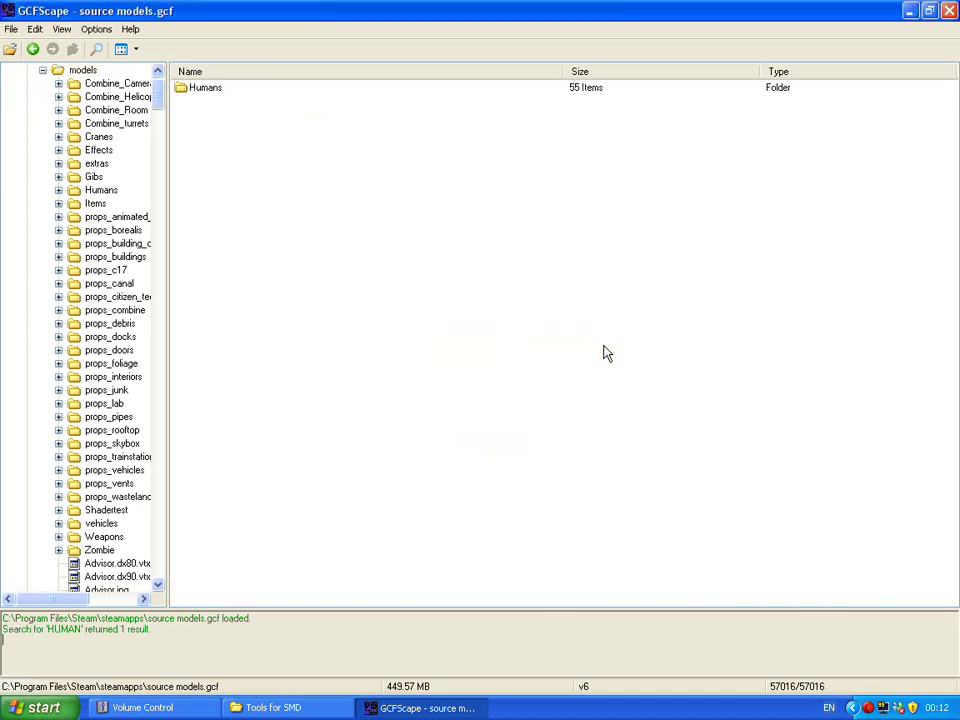
double_click(200, 90)
key(ctrl+a)
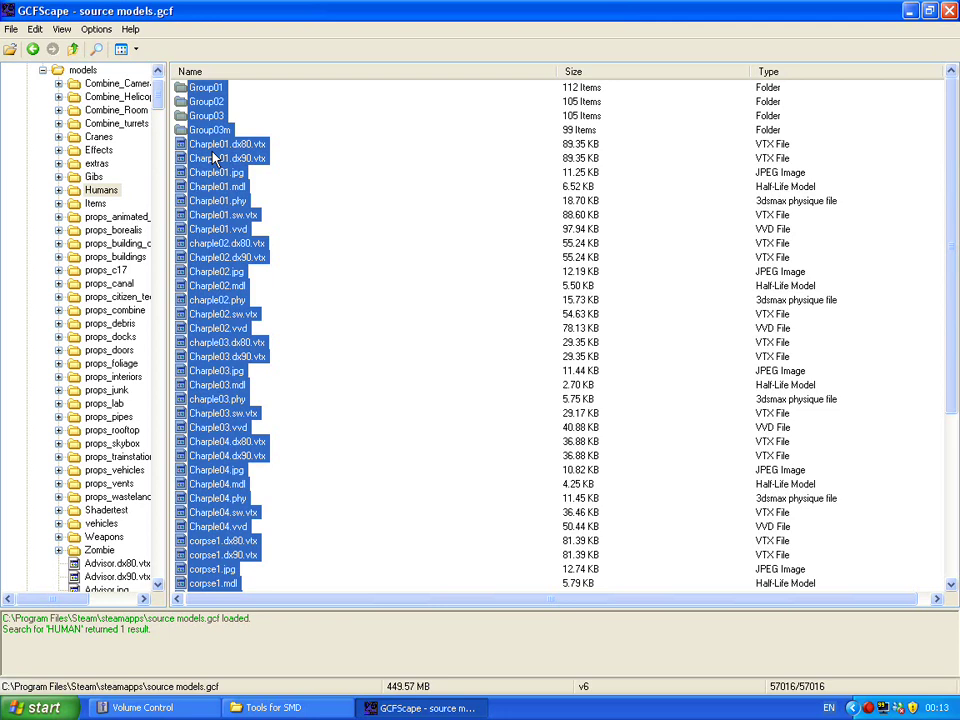
Step: Start extracting Group02, cancel the destination dialog, then choose File > Open for another package
click(210, 102)
right_click(212, 102)
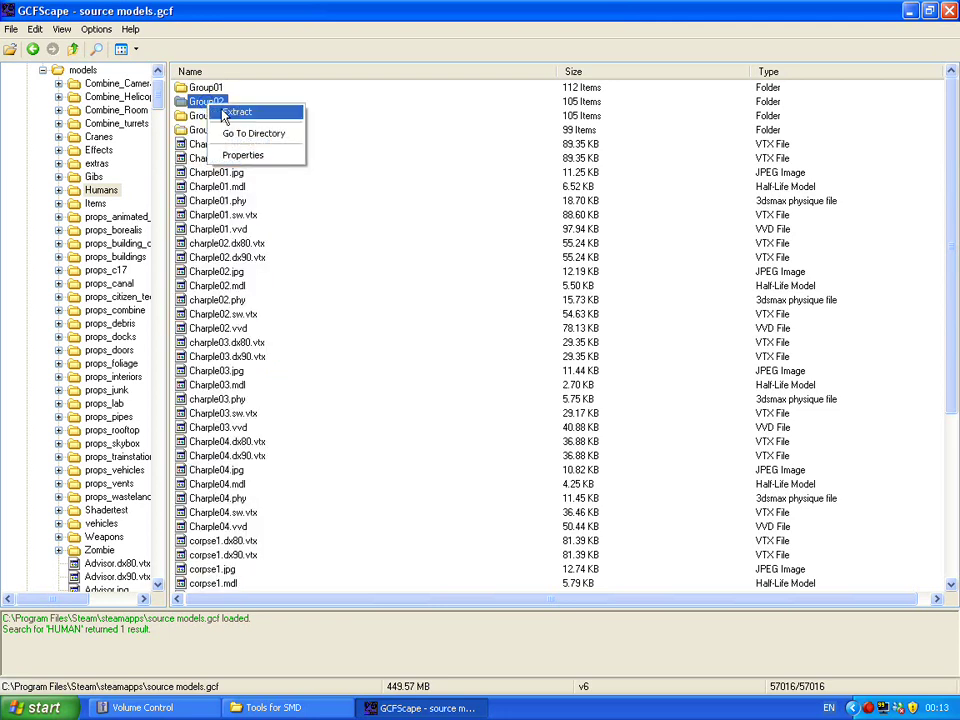
click(236, 112)
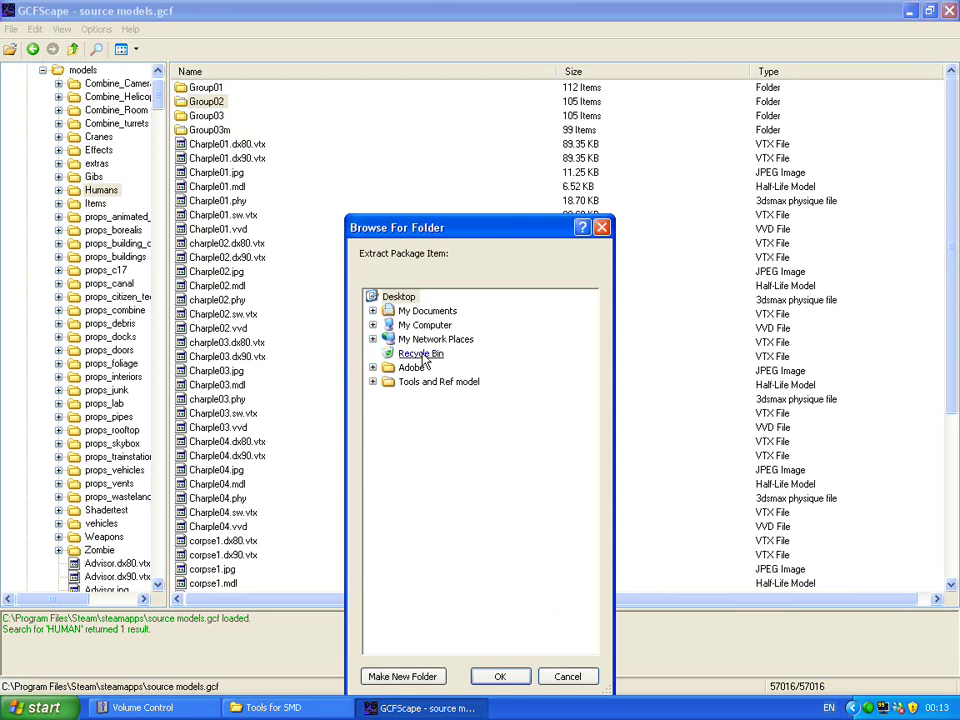
click(580, 677)
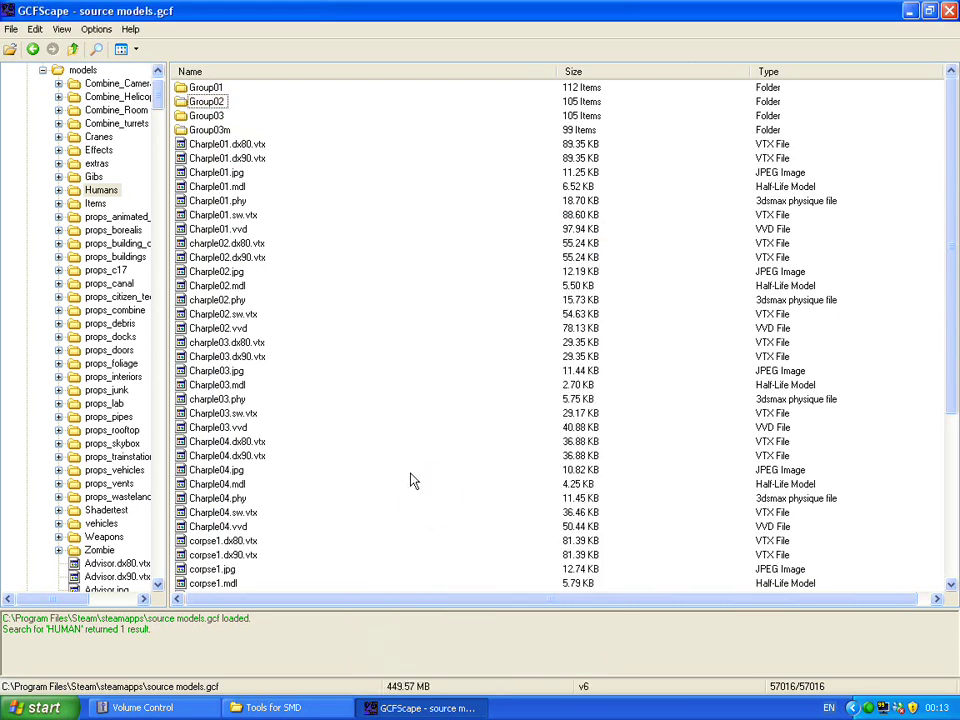
click(11, 29)
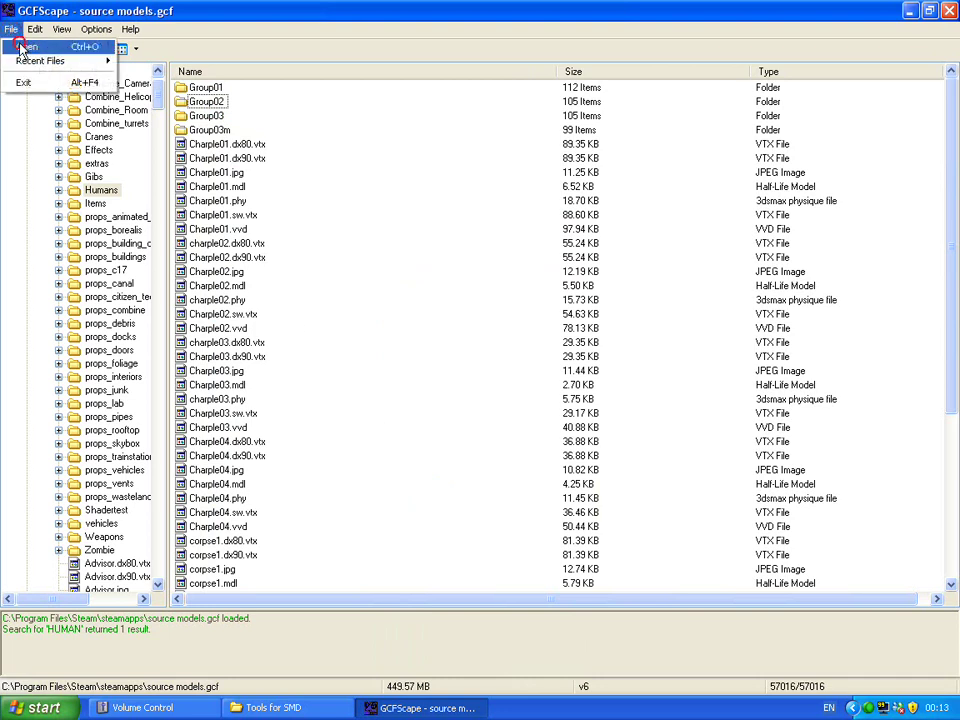
click(22, 47)
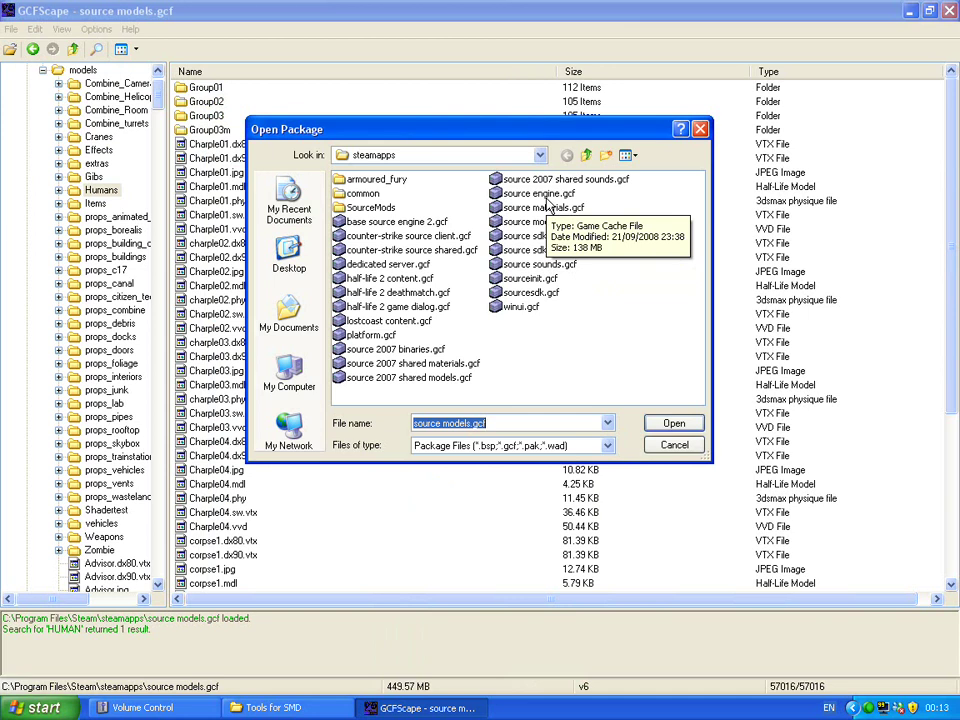
Step: Load source materials.gcf, expand hl2 > materials and search it for 'HUMAN'
click(543, 207)
click(674, 424)
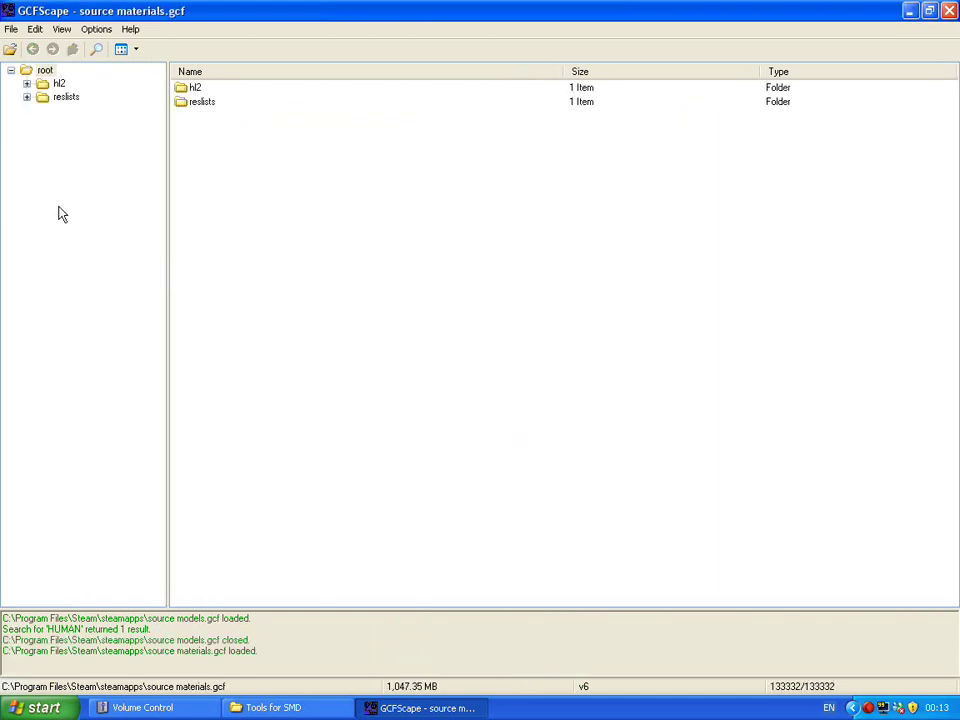
click(30, 85)
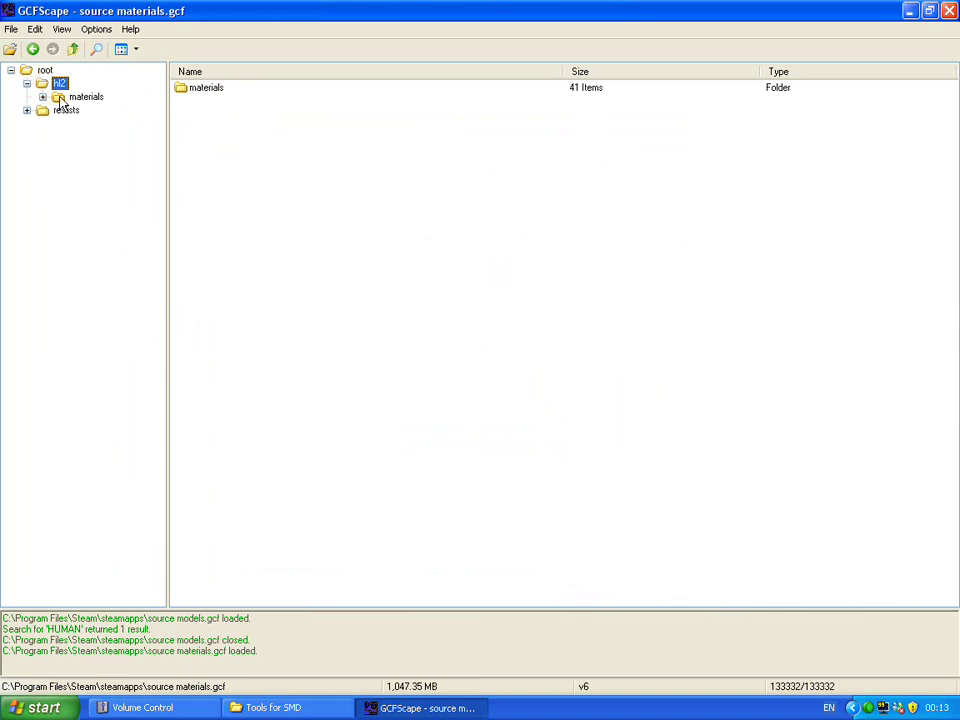
click(73, 99)
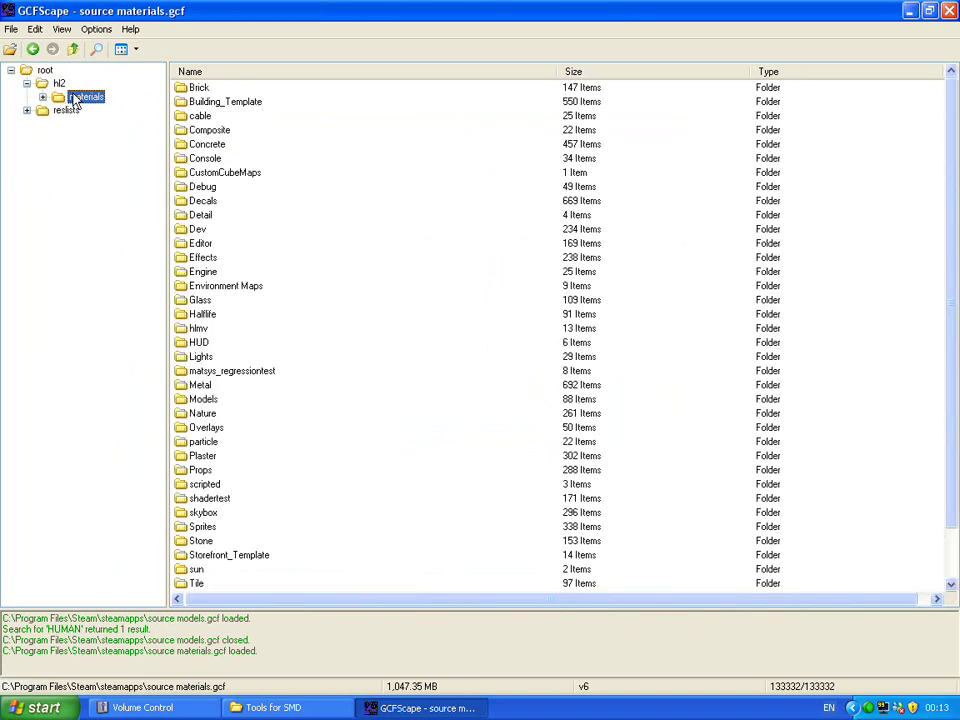
key(ctrl+f)
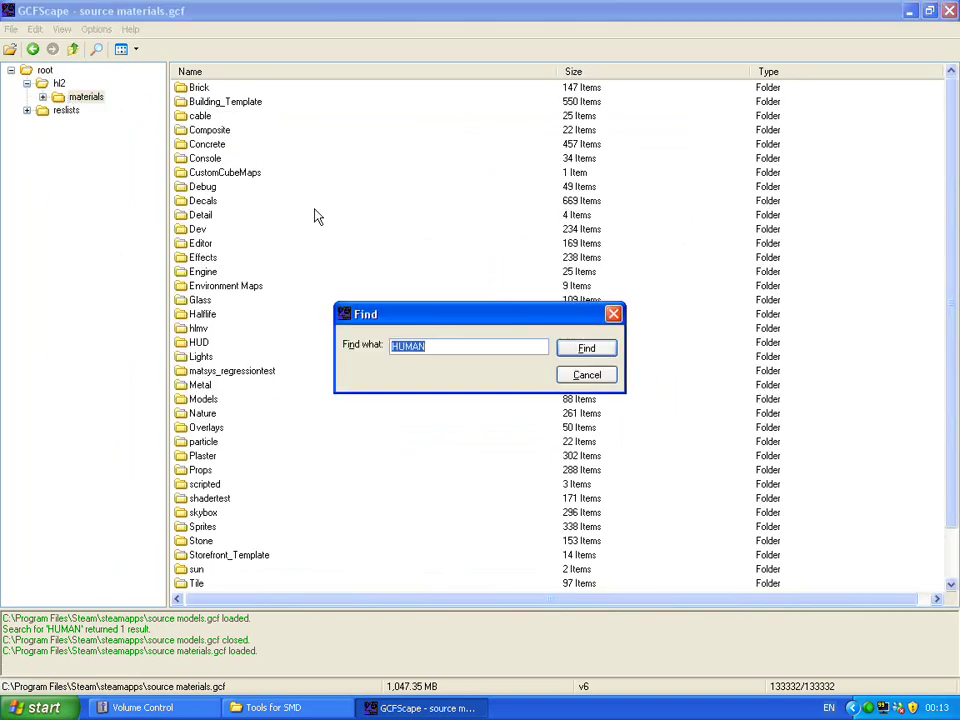
click(573, 352)
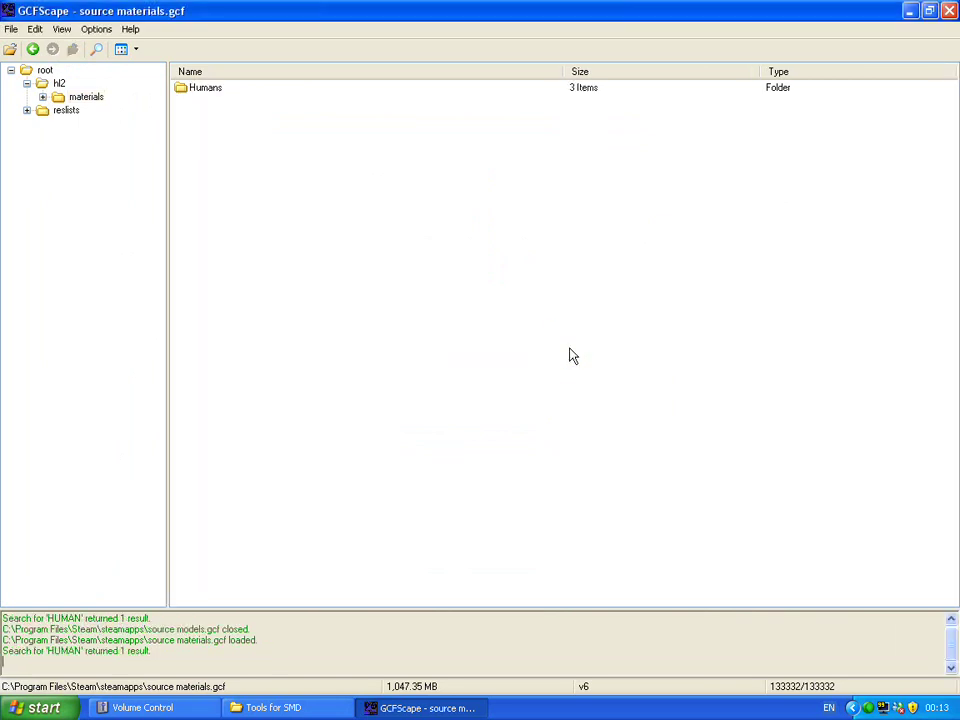
Step: Open Humans > Male, select all 25 eyeball, pupil and mouth files, then close GCFScape
double_click(219, 87)
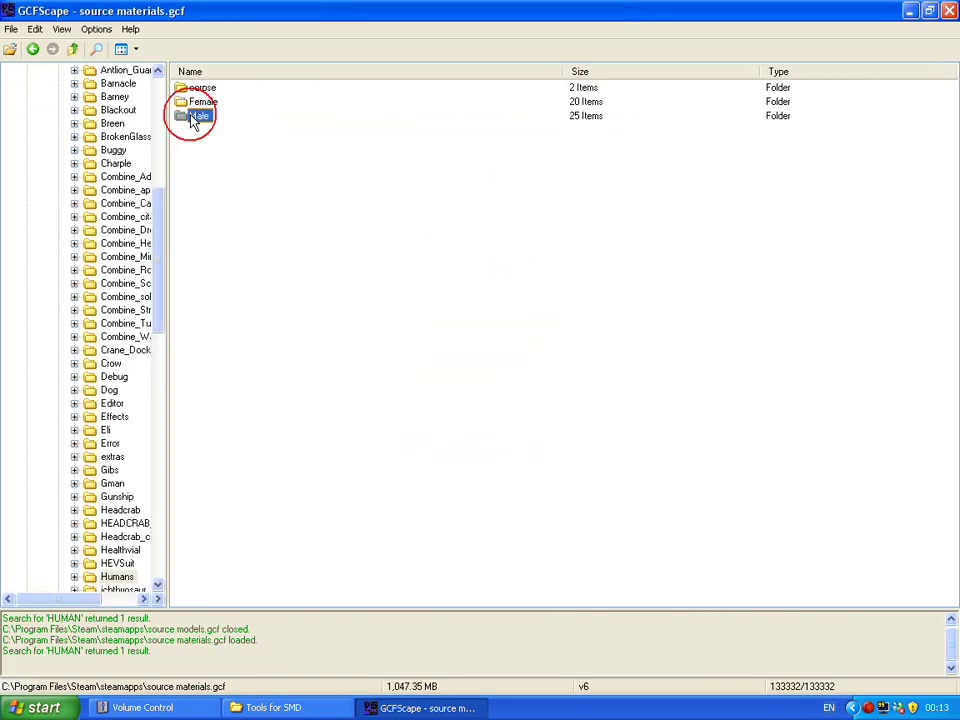
double_click(197, 118)
drag(259, 478, 230, 387)
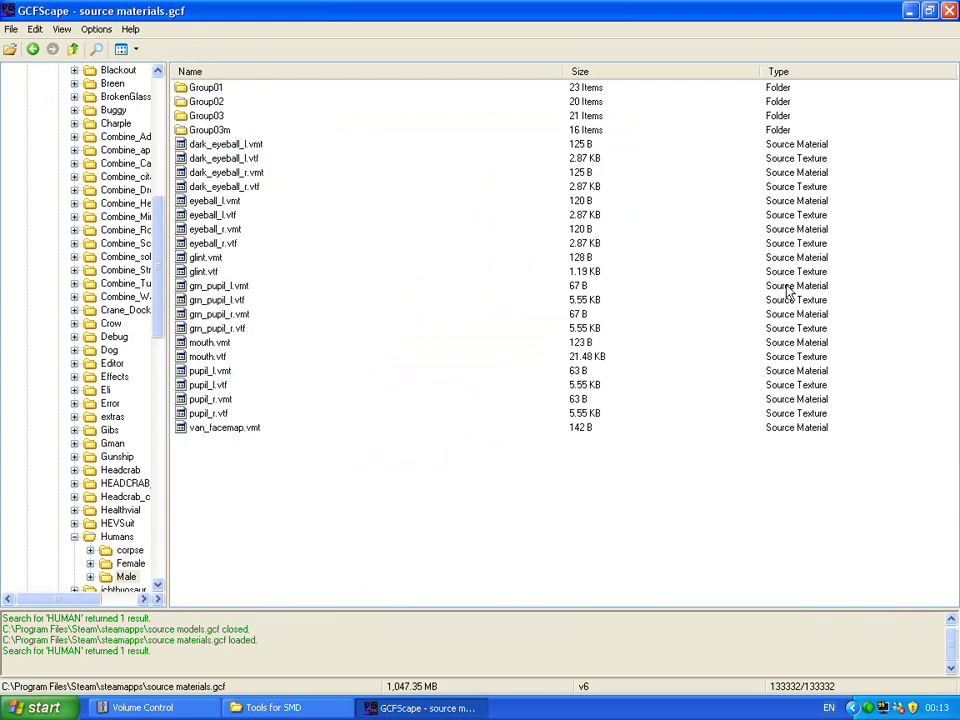
click(949, 10)
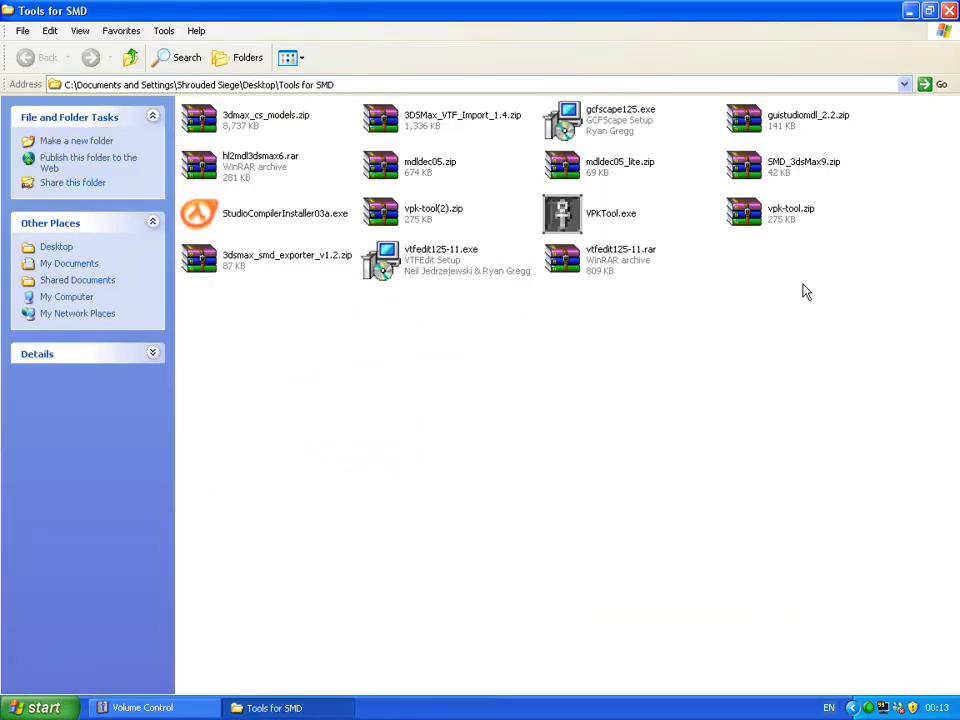
Step: Open SMD_3dsMax9.zip in a maximized WinRAR window
click(790, 170)
double_click(790, 170)
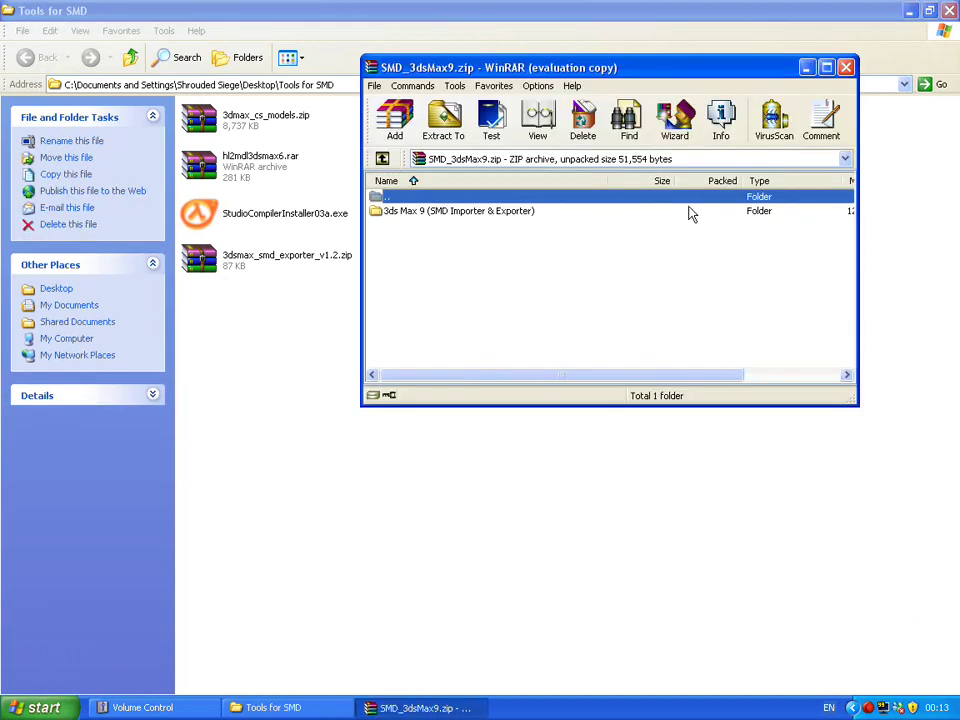
click(826, 67)
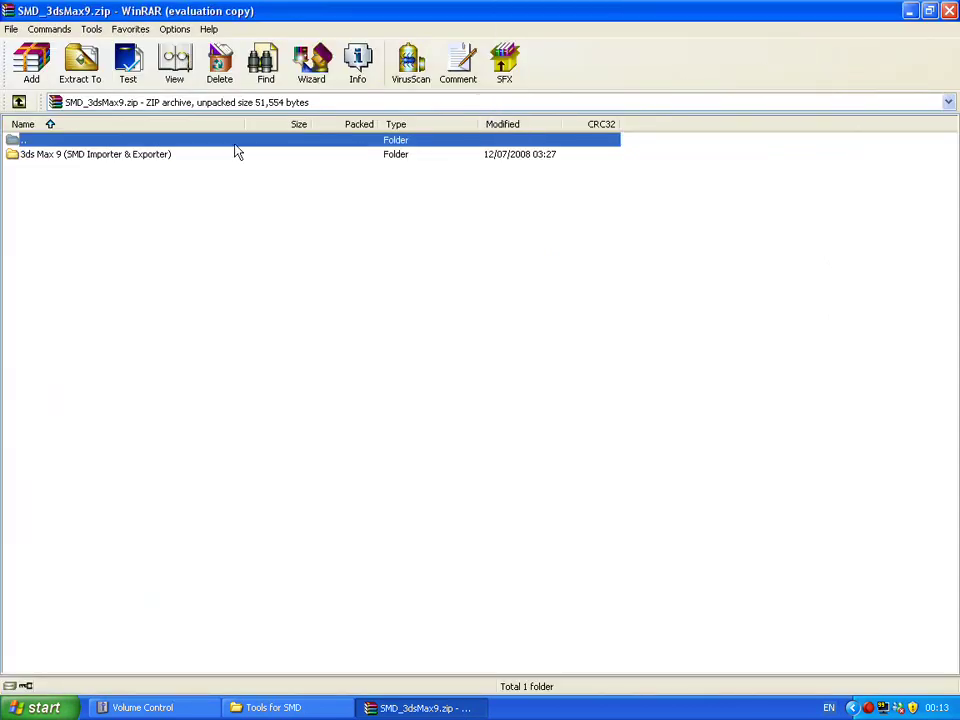
Step: Browse into '3ds Max 9 (SMD Importer & Exporter)' > Importer and select SMDImporter.mzp
double_click(149, 157)
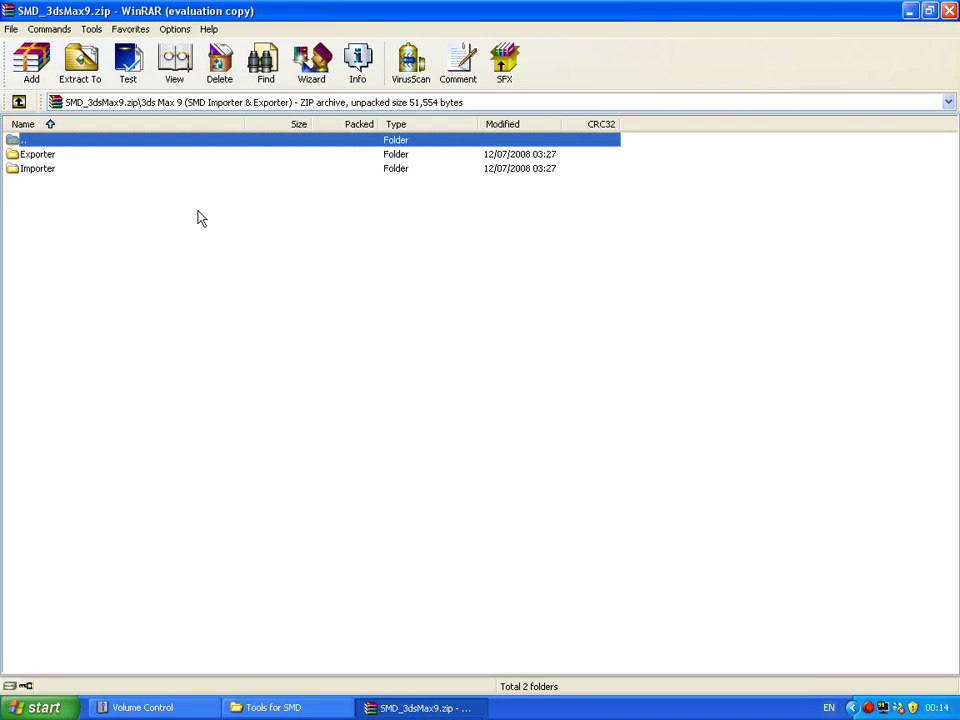
click(255, 199)
key(BackSpace)
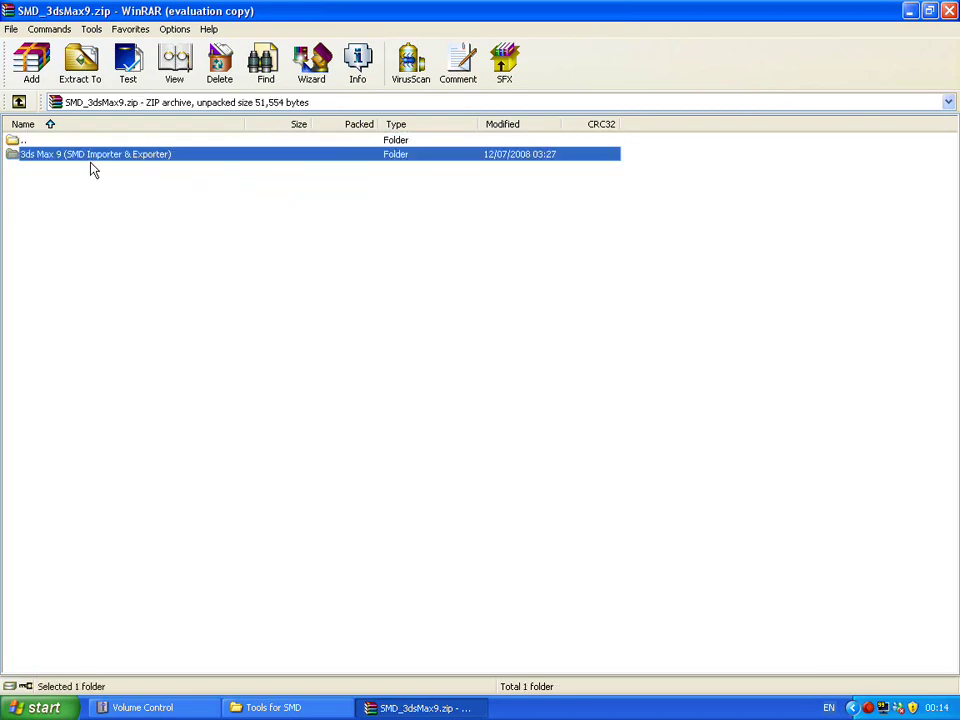
double_click(85, 156)
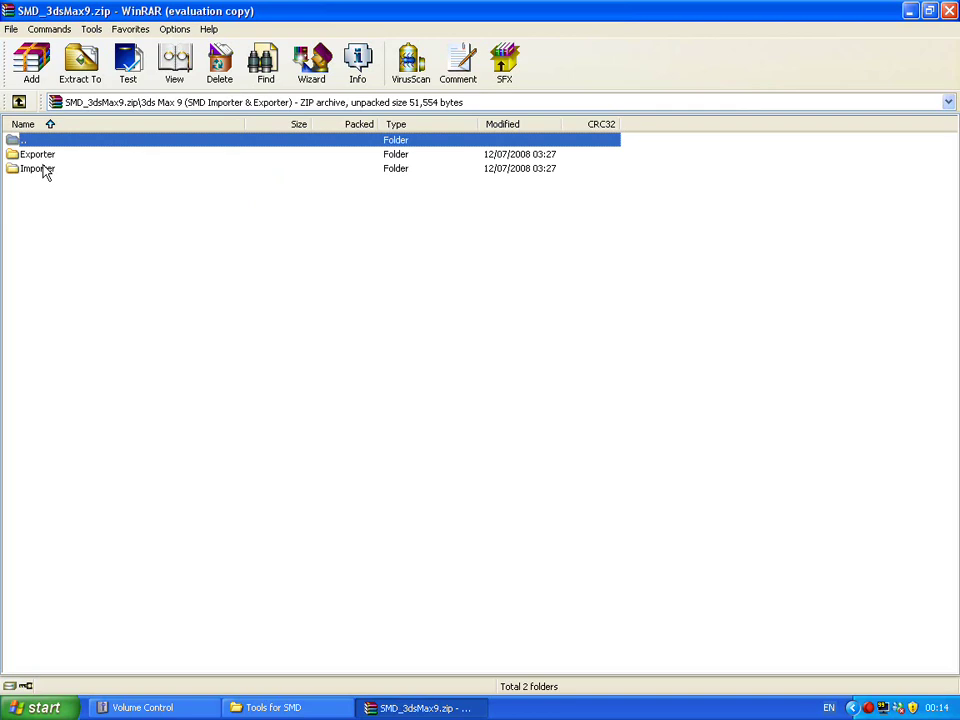
double_click(40, 168)
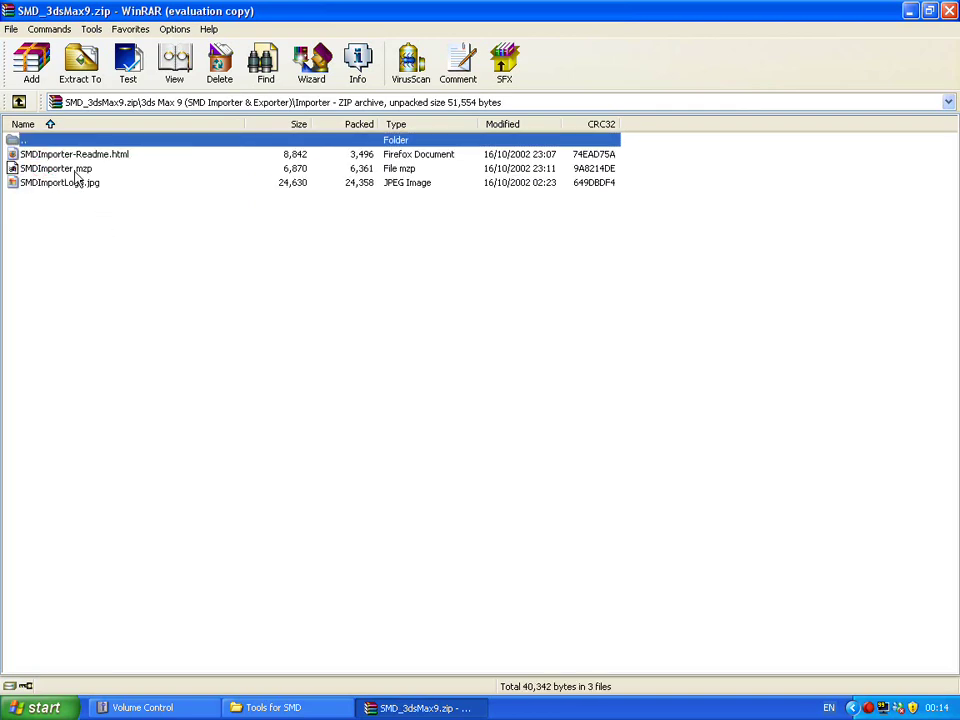
click(77, 170)
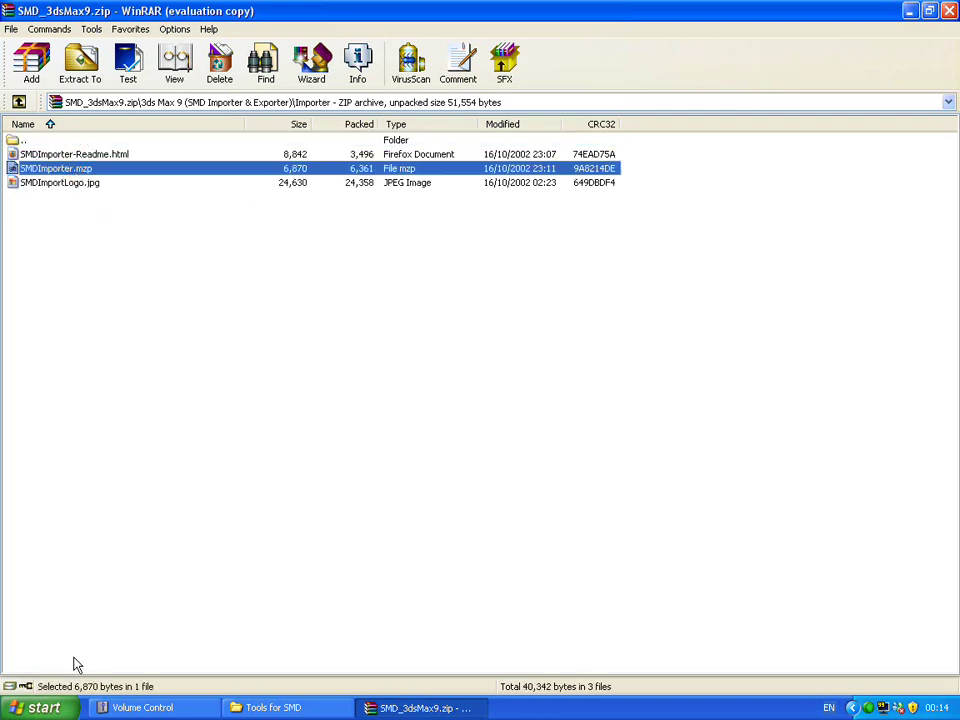
click(45, 707)
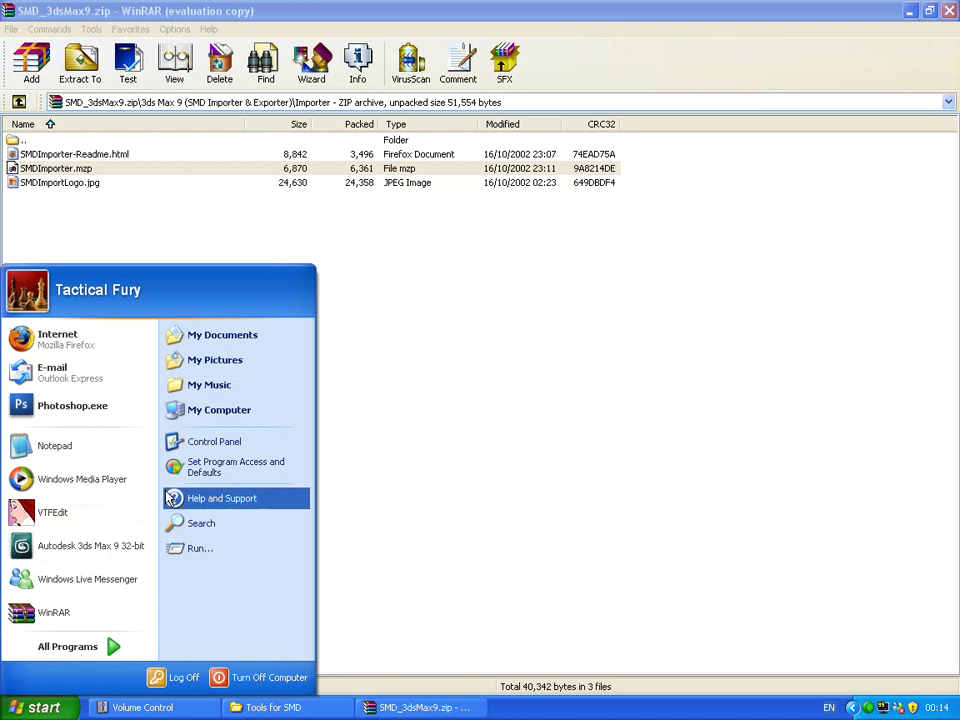
Step: Browse to C:\Program Files\Autodesk\3ds Max 9\Scripts\Startup, which holds SMDImporter.mzp
click(200, 408)
double_click(262, 146)
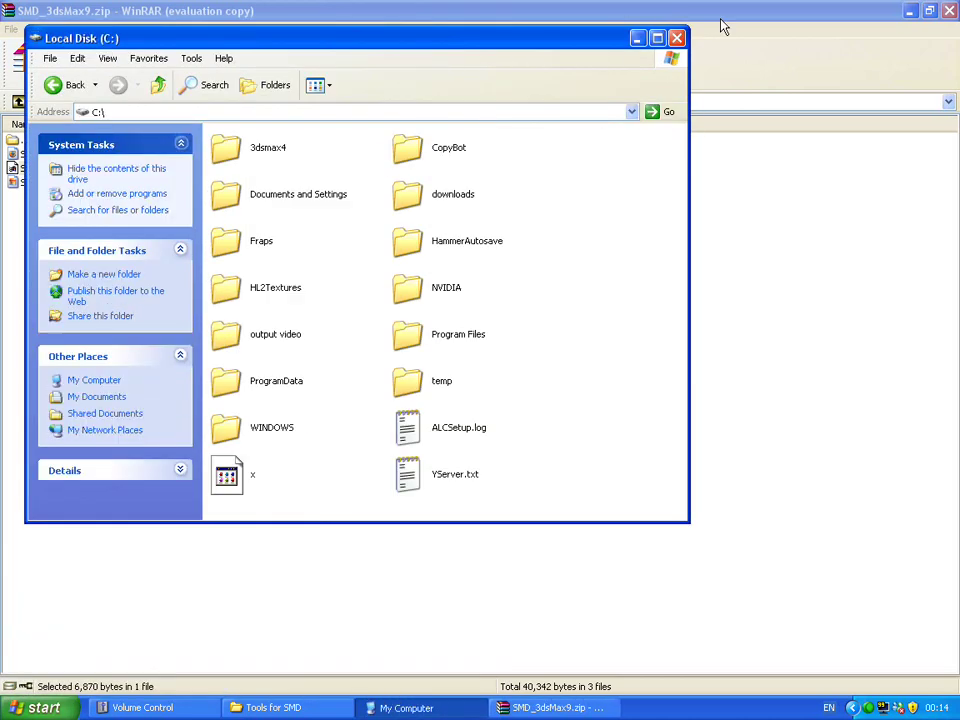
click(657, 38)
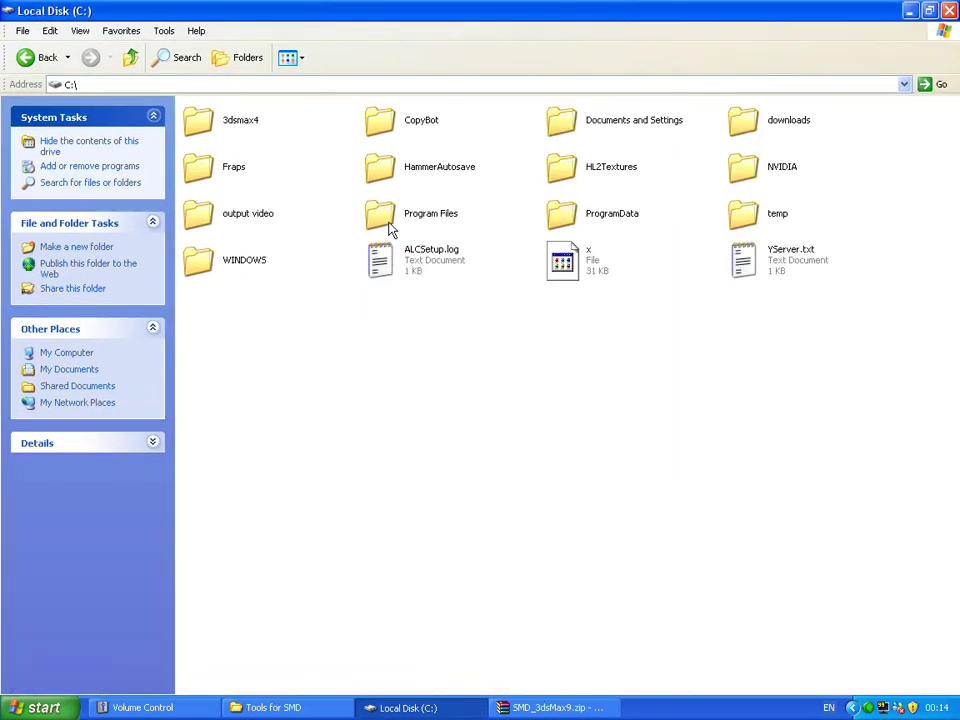
double_click(408, 211)
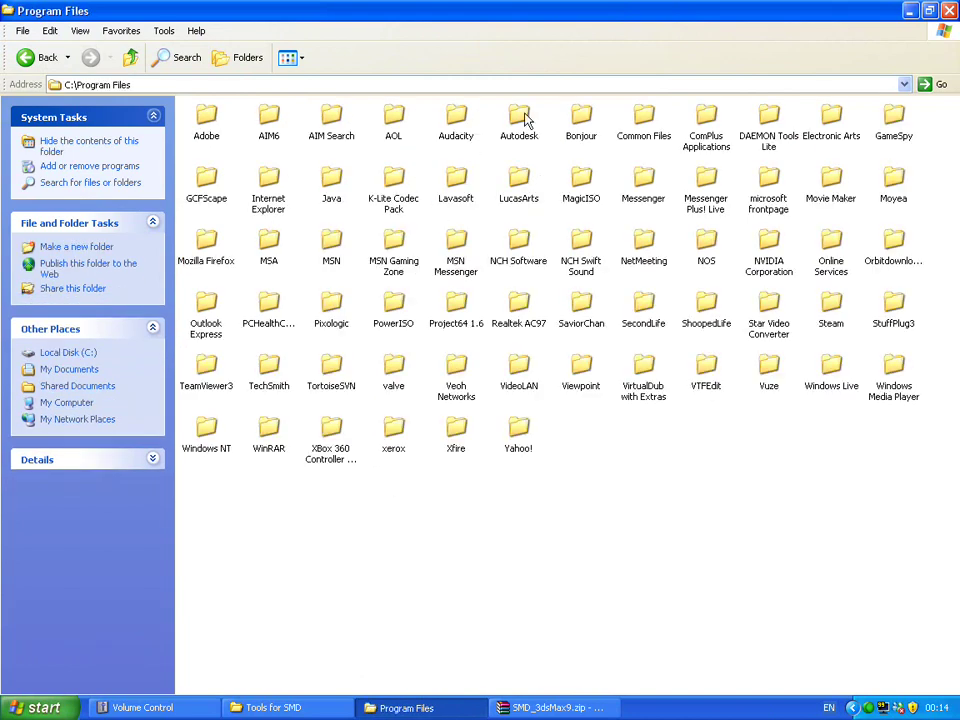
double_click(518, 122)
click(227, 112)
double_click(227, 112)
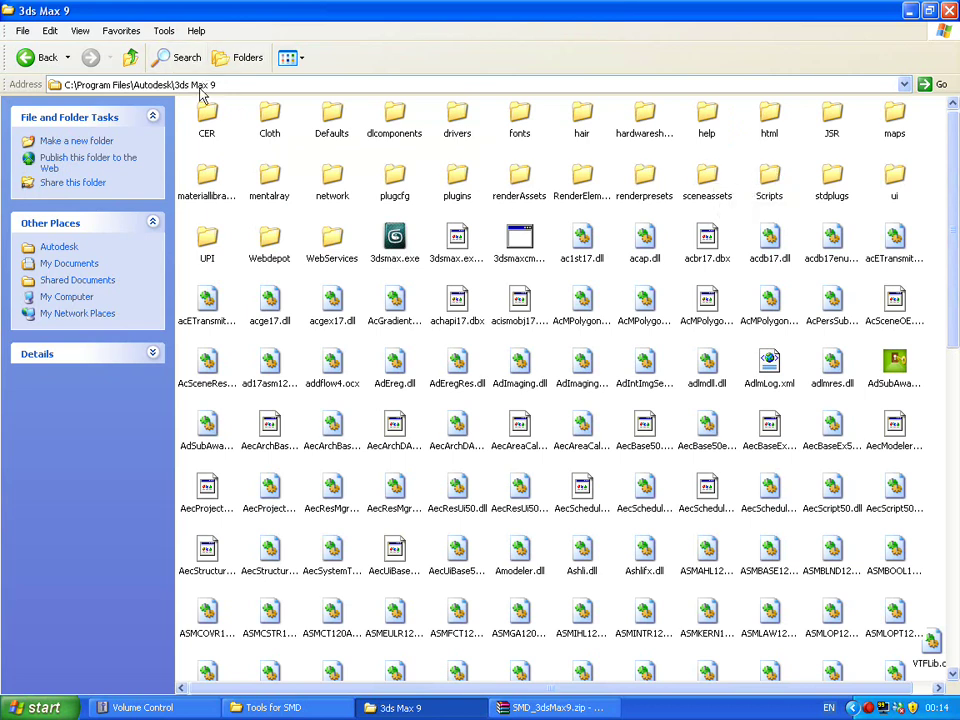
double_click(768, 178)
double_click(231, 122)
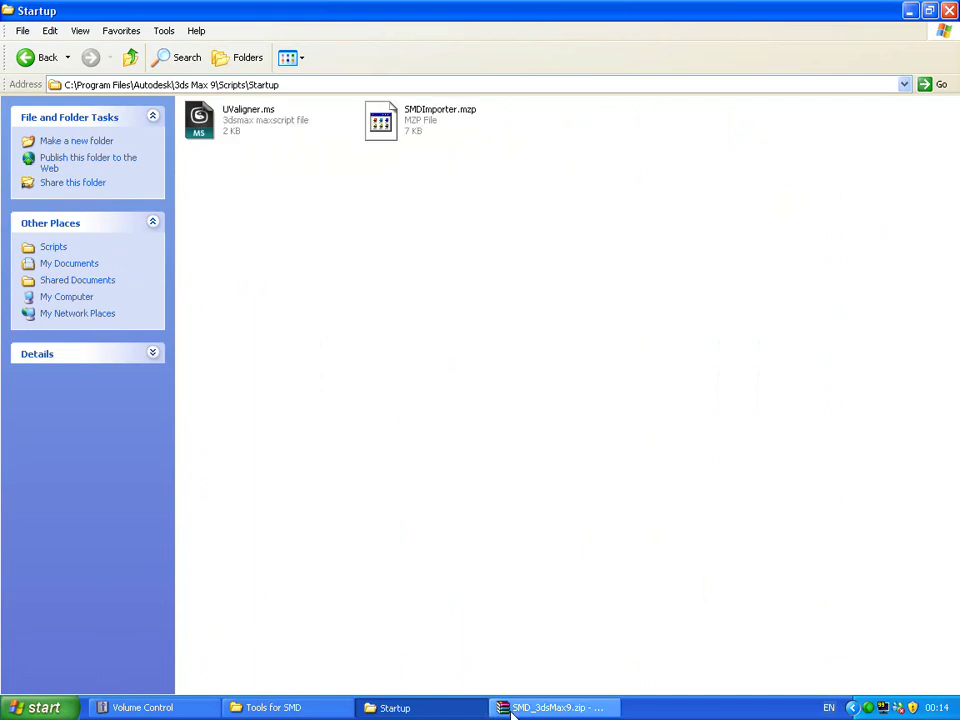
Step: Close the SMD_3dsMax9.zip archive in WinRAR and go up to the Scripts folder
click(510, 710)
double_click(350, 15)
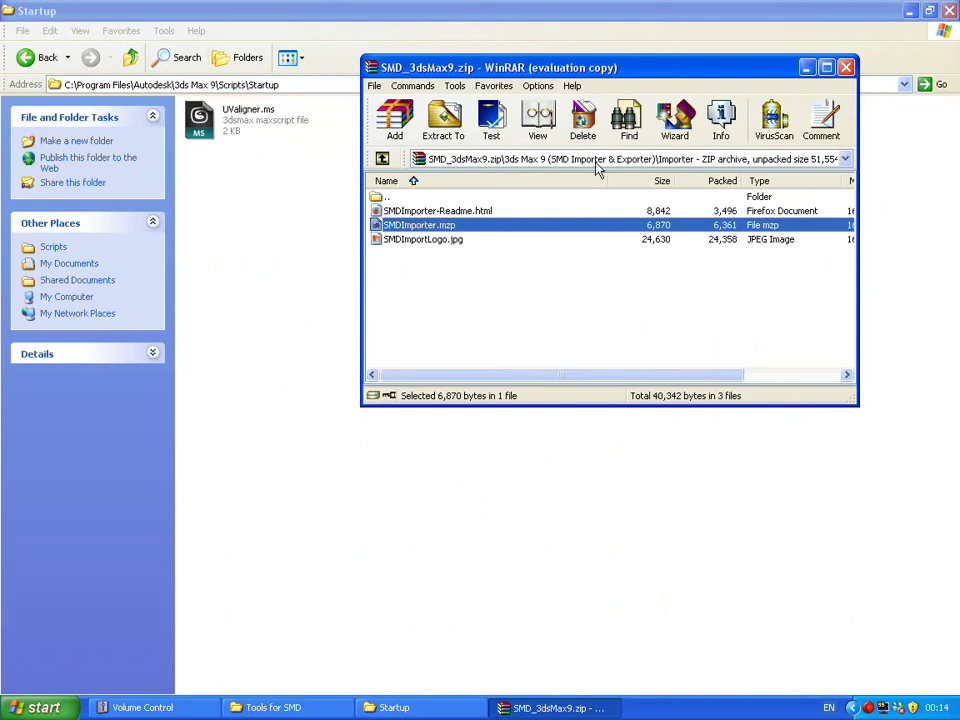
click(845, 67)
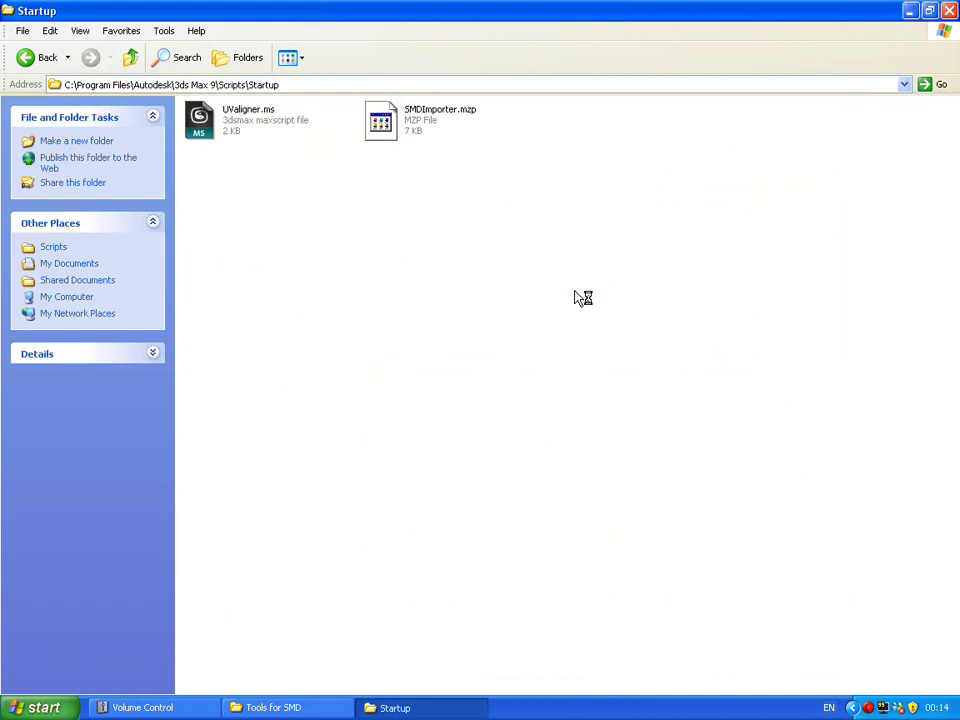
key(BackSpace)
key(BackSpace)
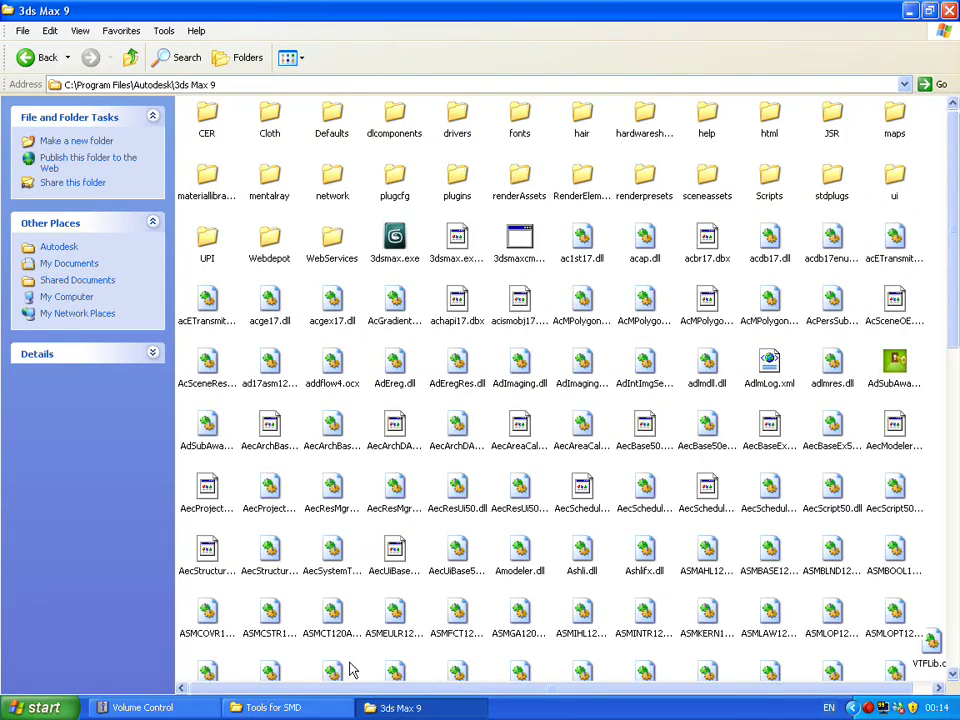
Step: In the Tools for SMD folder, open 3DSMax_VTF_Import_1.4.zip and go into its Max 6,7,8 folder
click(268, 707)
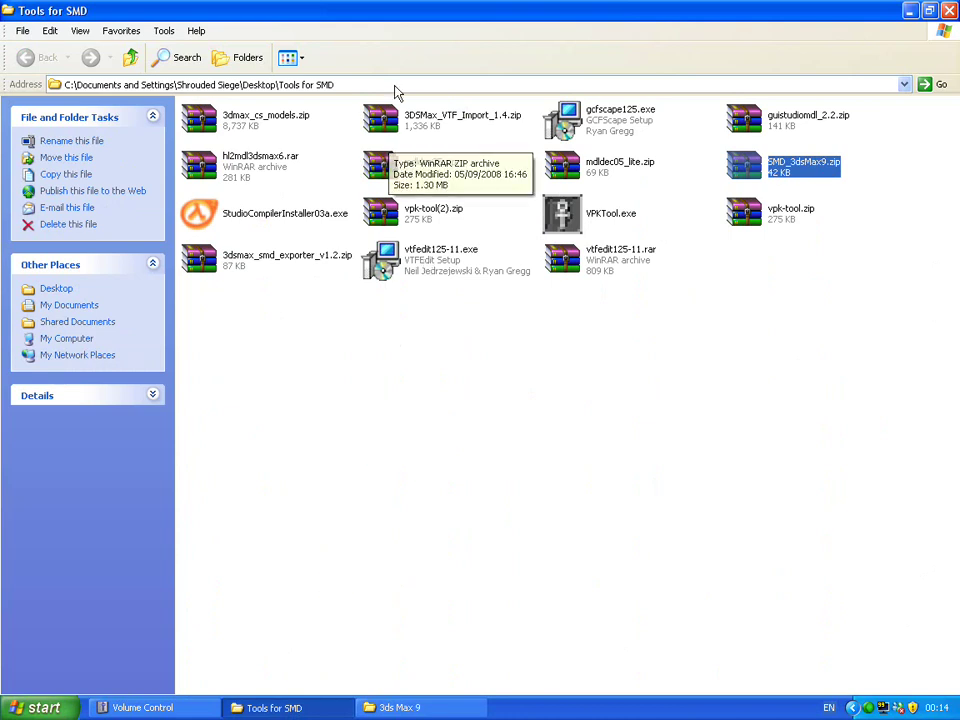
double_click(410, 124)
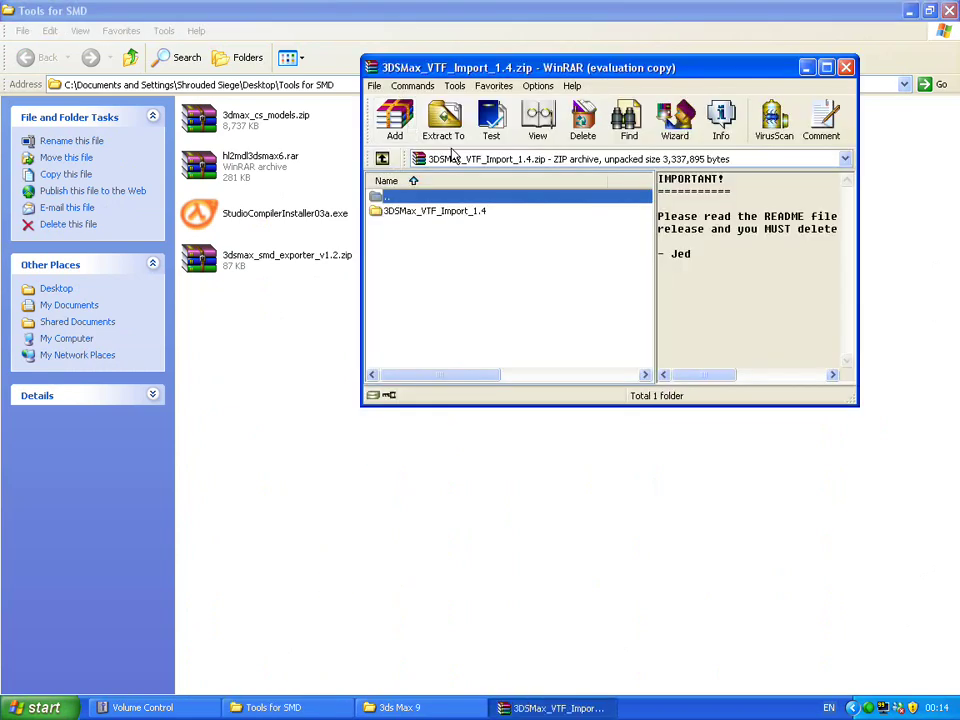
double_click(472, 211)
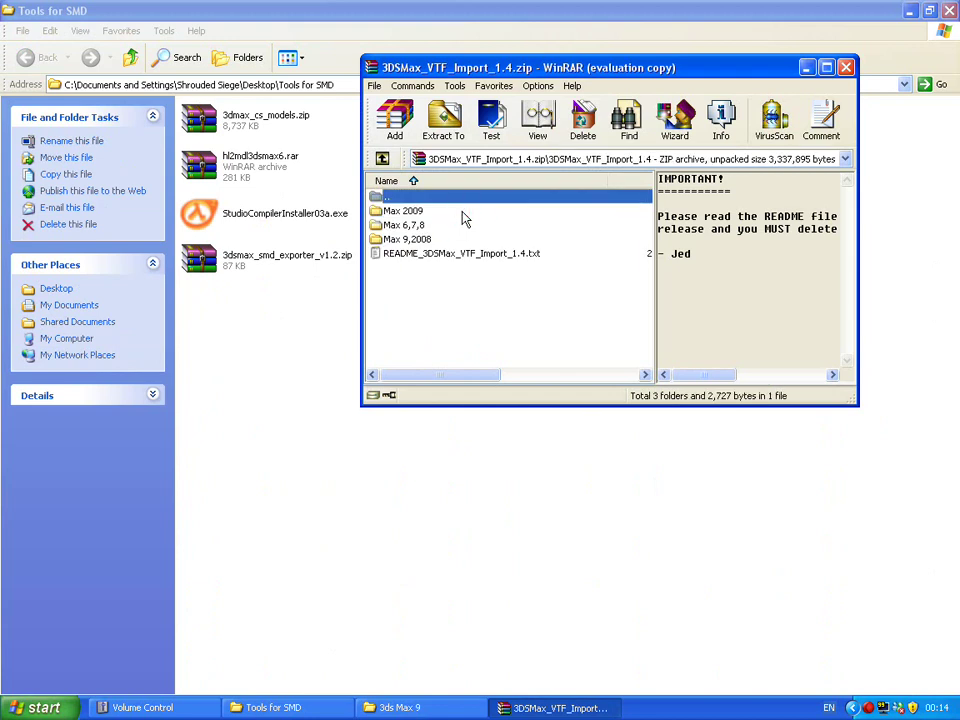
double_click(410, 225)
Step: Copy vtfimport.bmi into the 3ds Max 9 plugins folder, then go back to the archive's root
drag(465, 68, 580, 69)
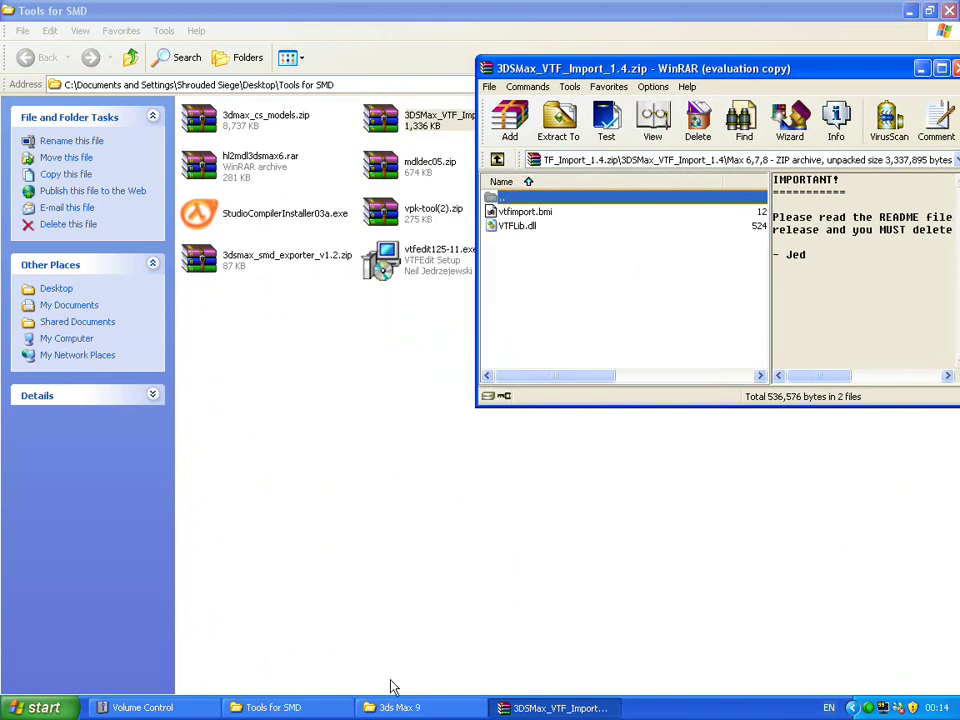
click(395, 707)
click(512, 707)
drag(565, 68, 718, 96)
drag(675, 240, 455, 198)
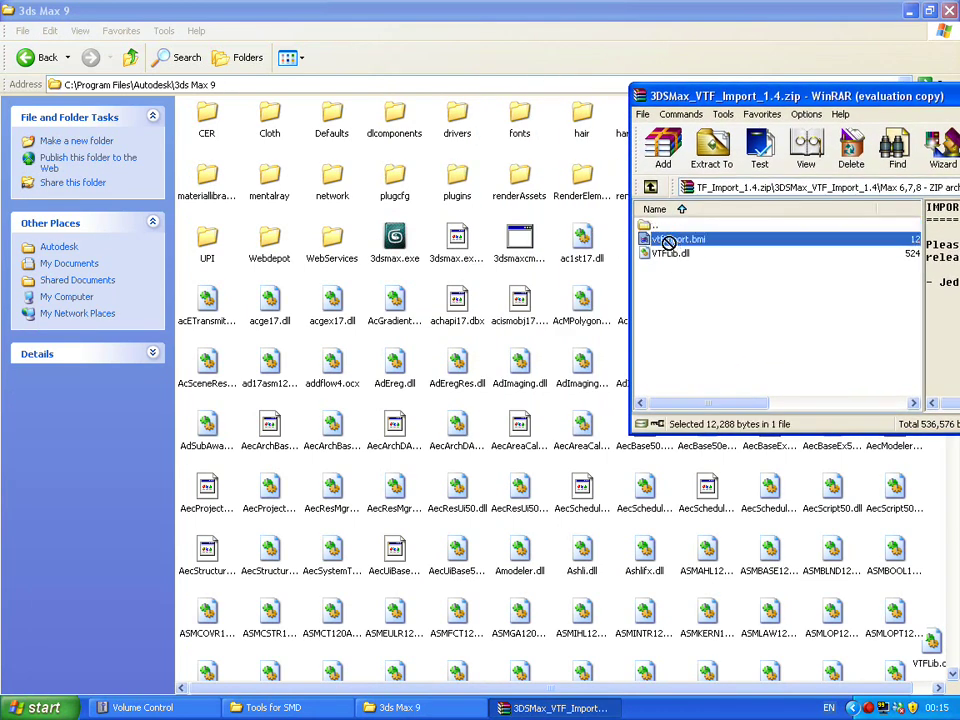
click(670, 254)
mouse_move(670, 254)
mouse_down()
mouse_move(756, 351)
mouse_move(675, 257)
mouse_move(677, 265)
mouse_up()
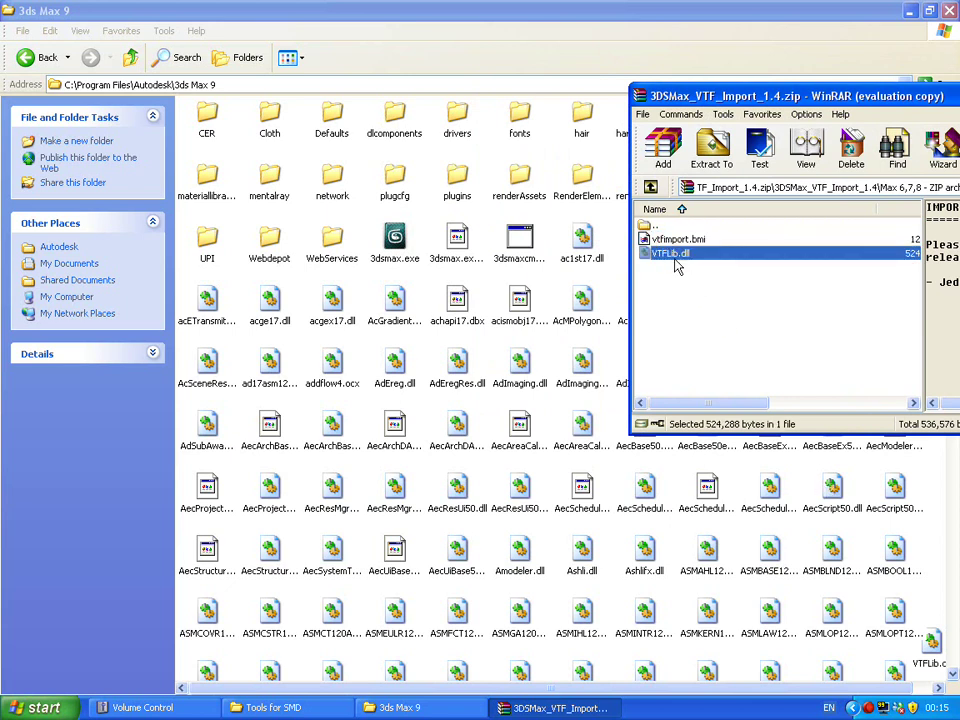
click(717, 314)
click(664, 316)
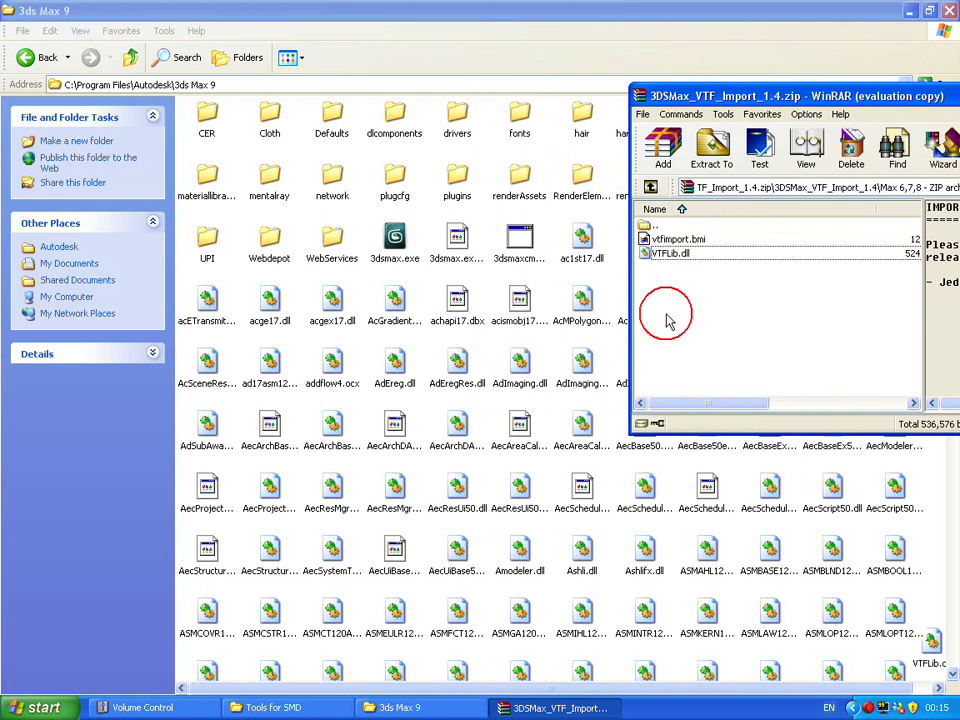
key(BackSpace)
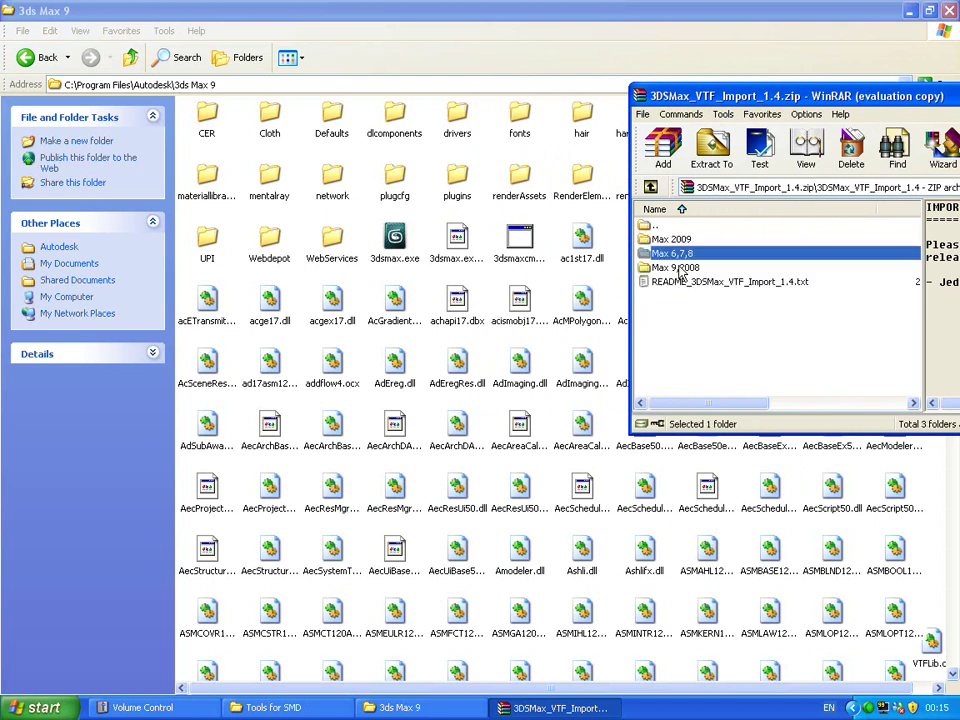
Step: Open the Max 9,2008 folder and inspect VTFImportx64.bmi and VTFLibx64.dll
double_click(680, 268)
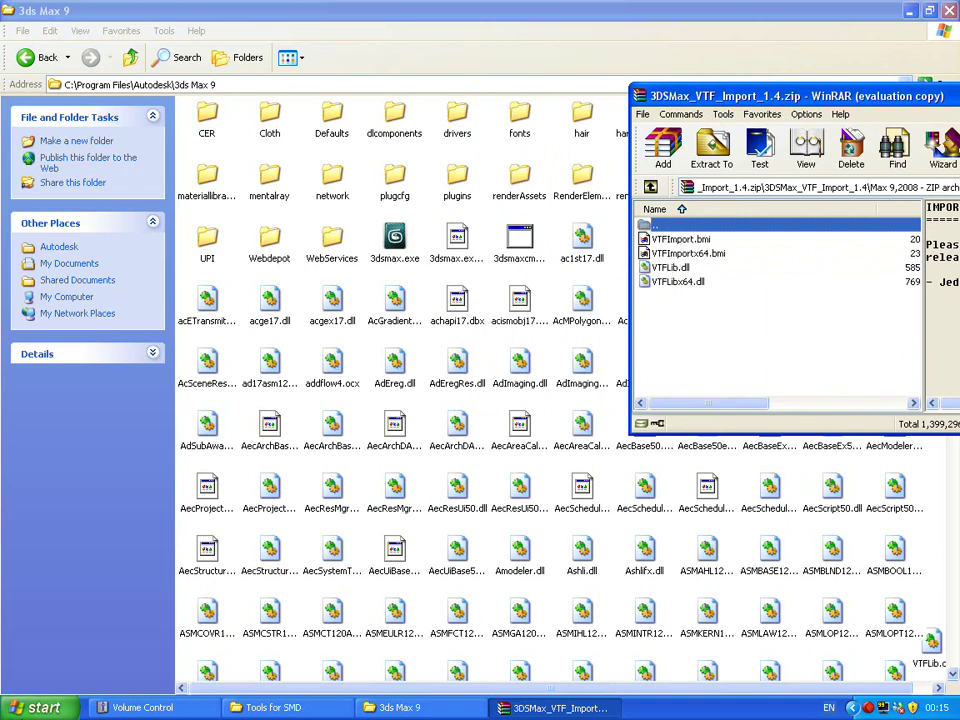
click(30, 703)
click(62, 646)
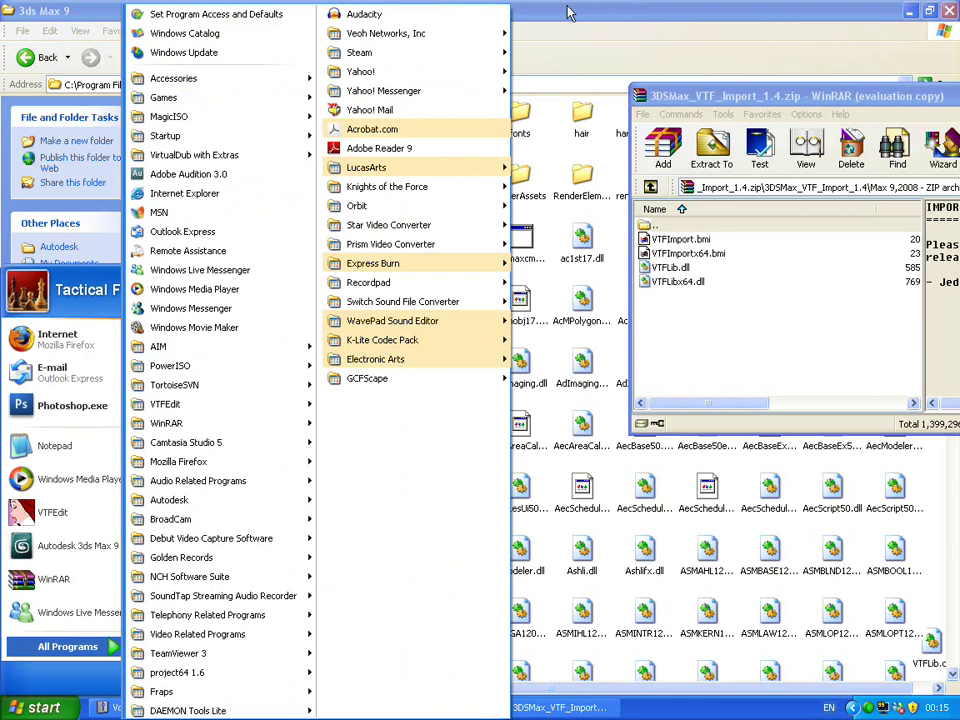
click(697, 97)
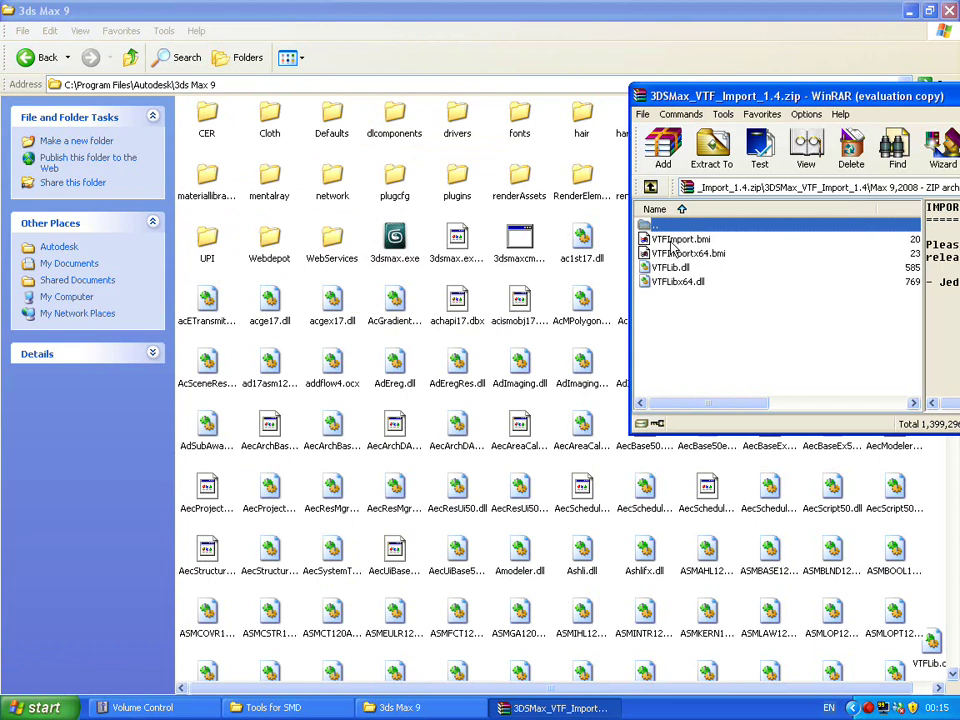
drag(715, 94, 790, 94)
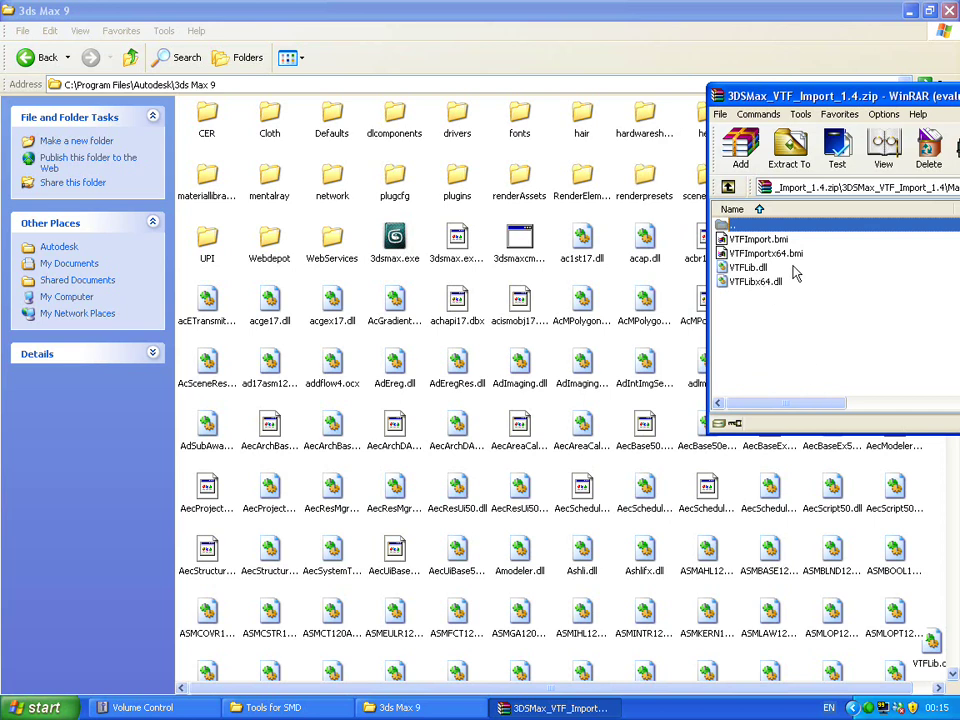
click(790, 256)
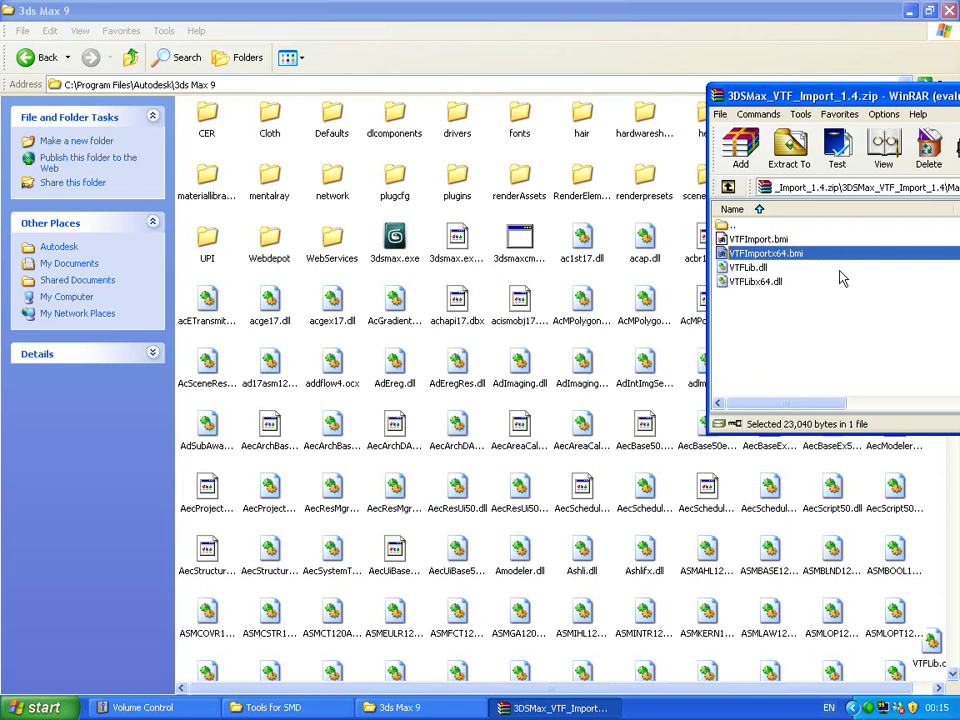
click(740, 284)
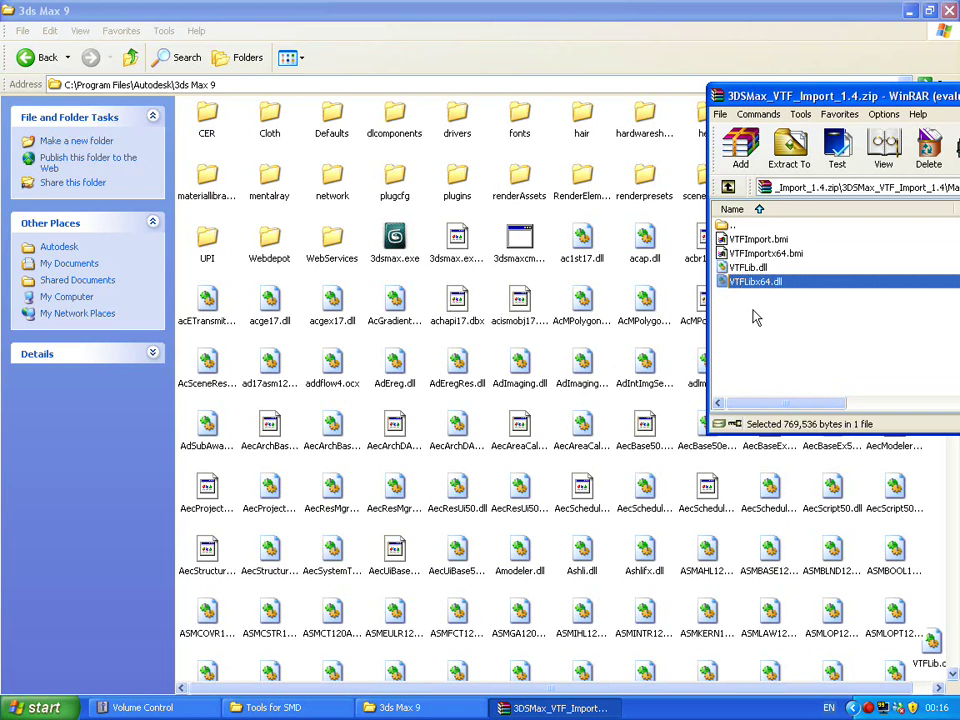
Step: Close the VTF import archive and the 3ds Max 9 folder window
drag(911, 95, 471, 98)
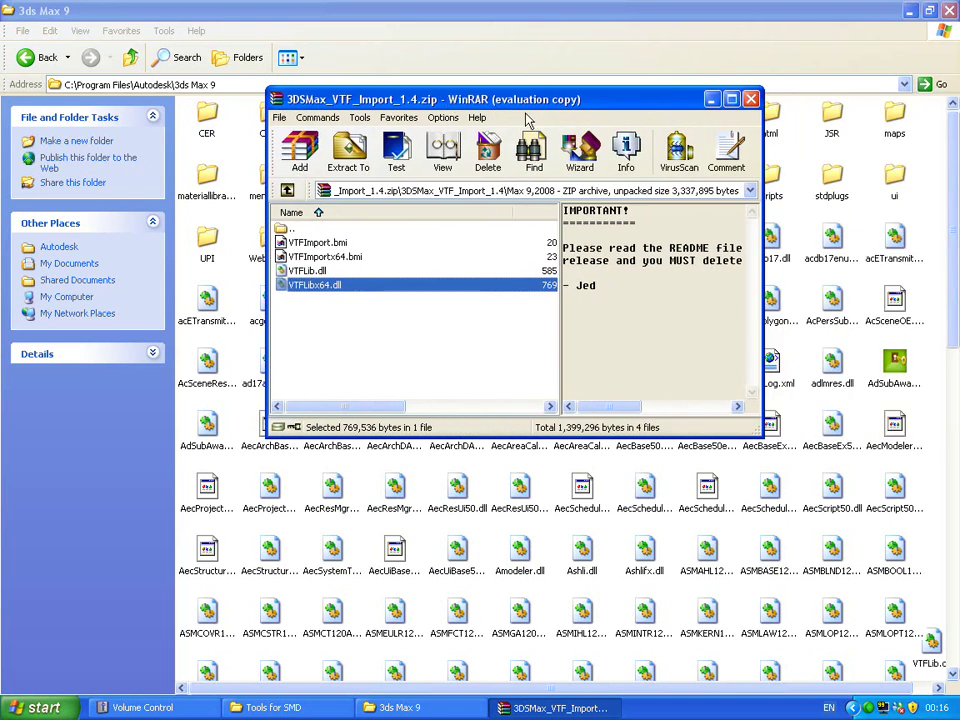
click(751, 100)
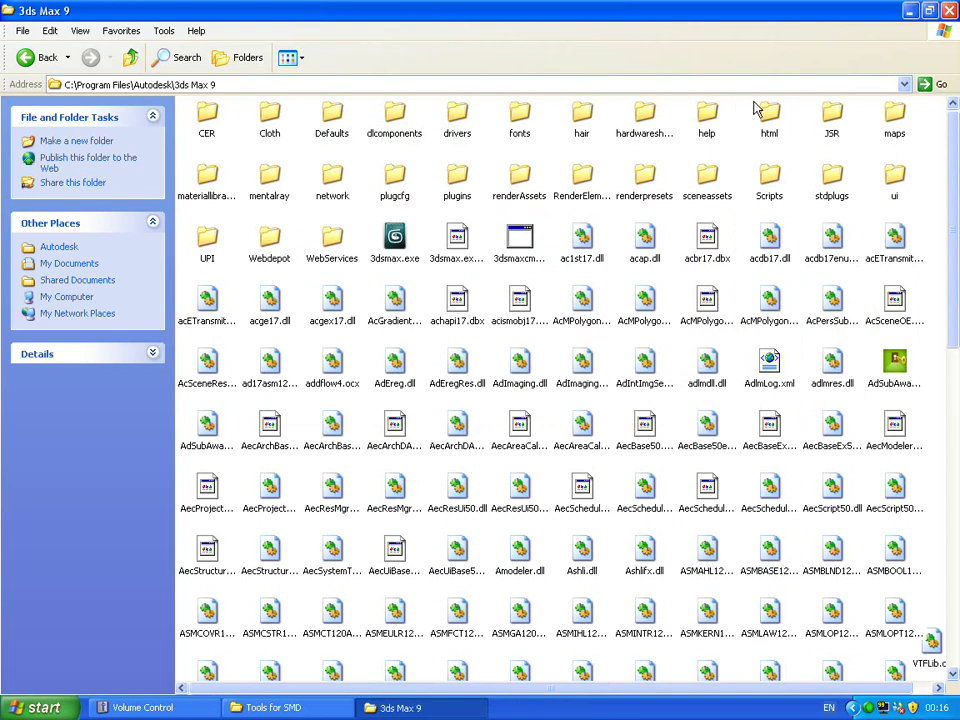
click(949, 10)
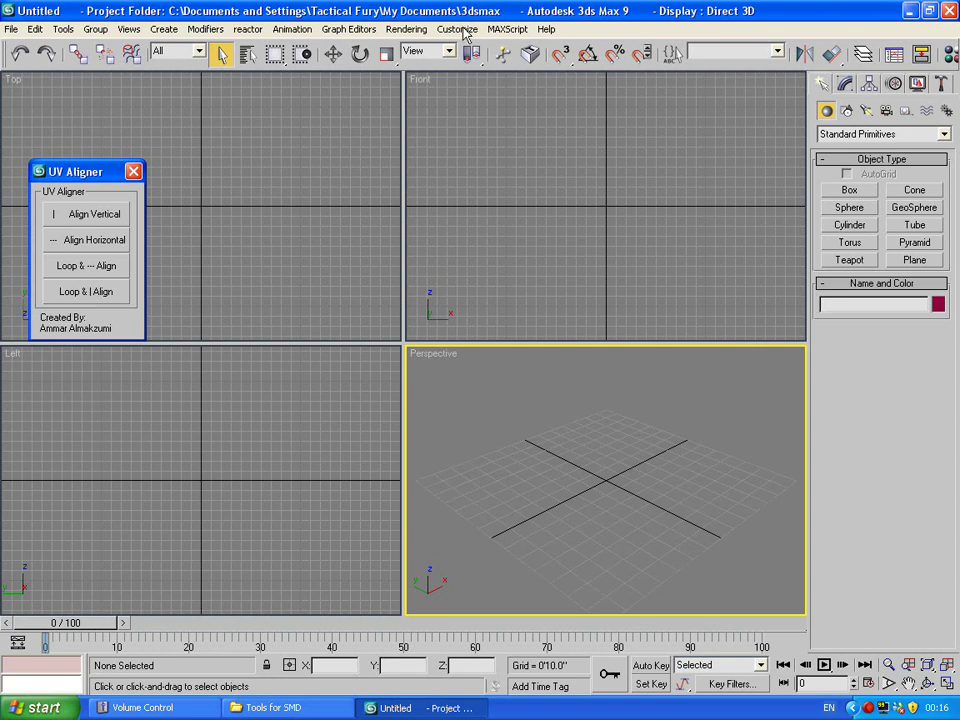
Step: Use MAXScript > Run Script to run SMDImporter.mzp from the Scripts\Startup folder
click(503, 30)
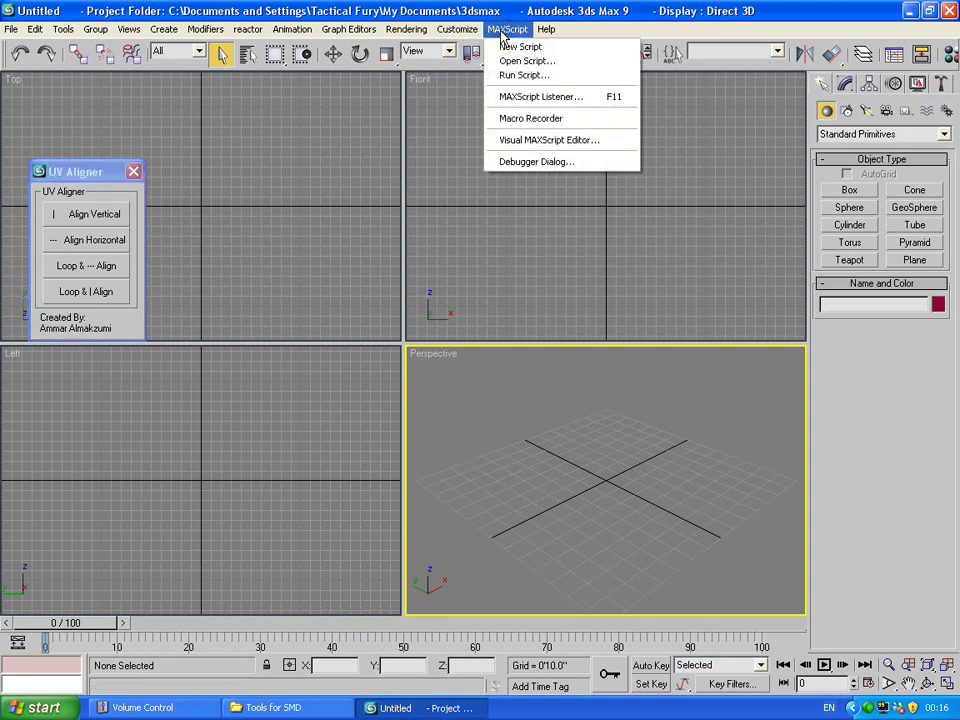
click(540, 78)
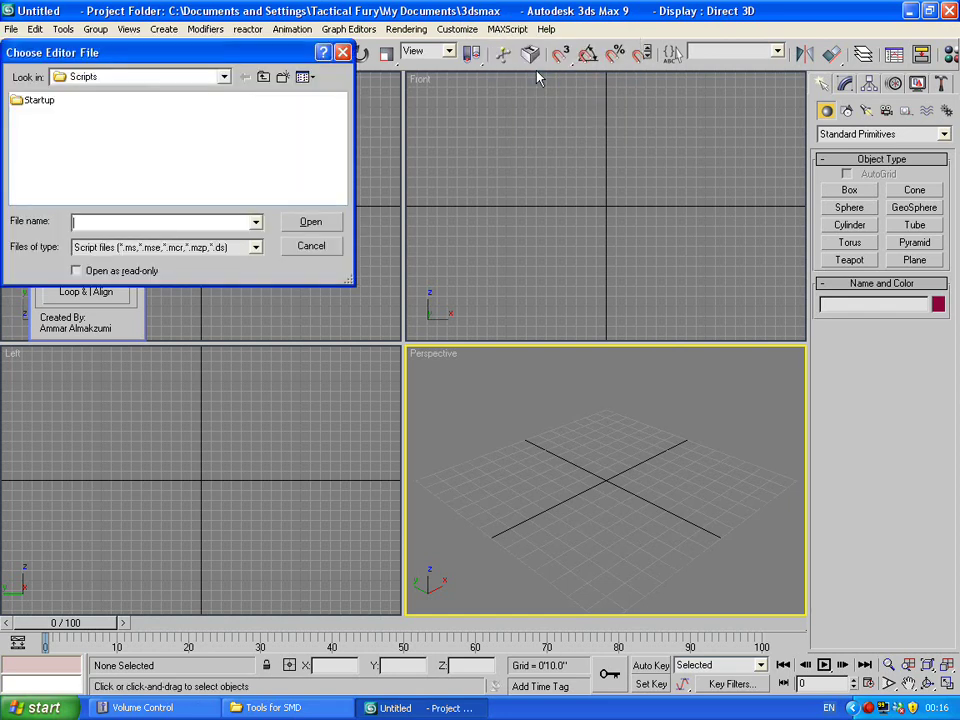
double_click(44, 106)
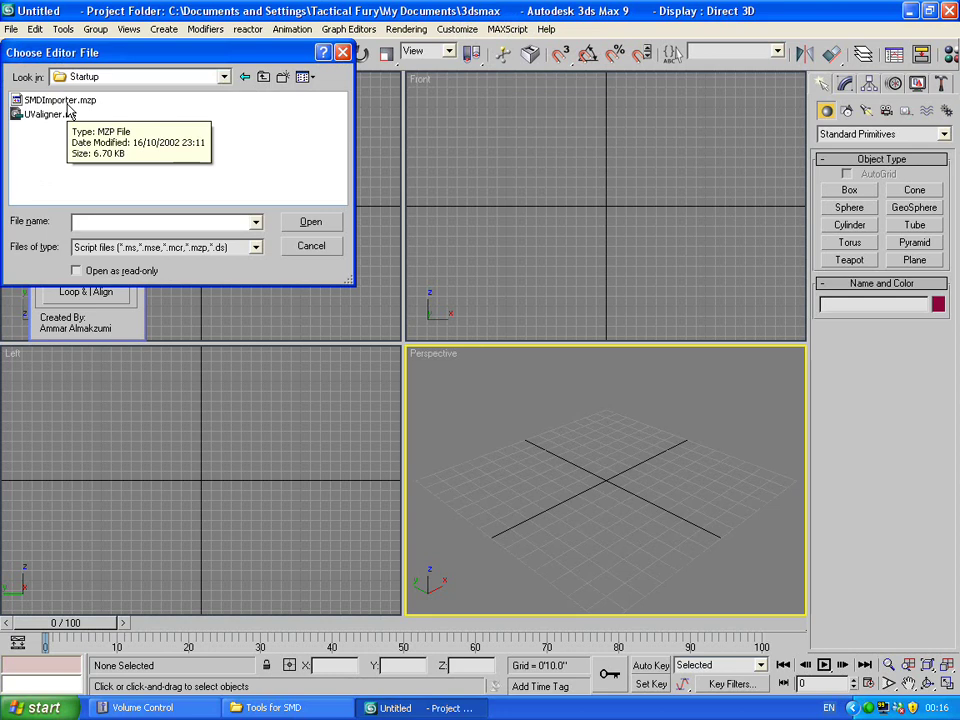
click(58, 100)
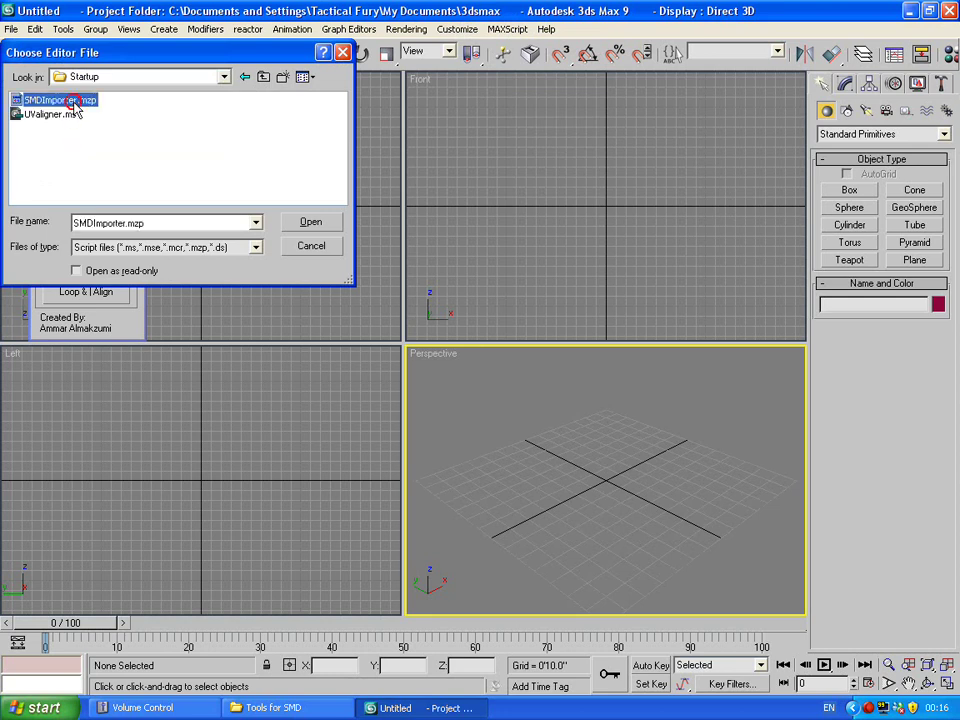
click(308, 224)
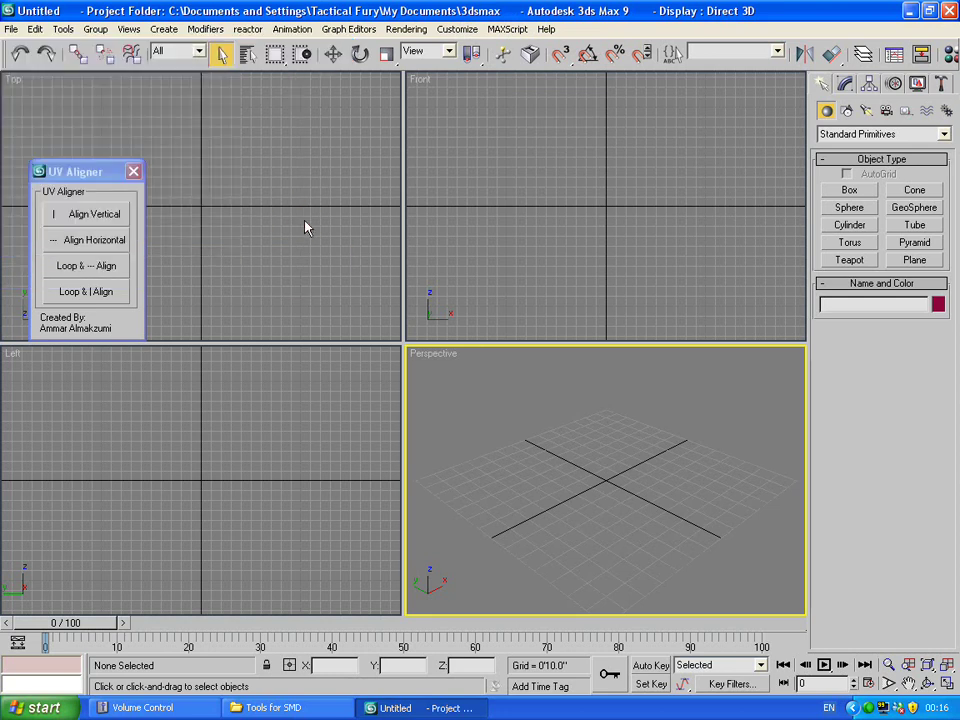
Step: Open the Half-Life SMD Import utility from the MAXScript utilities and start Import SMD
click(943, 84)
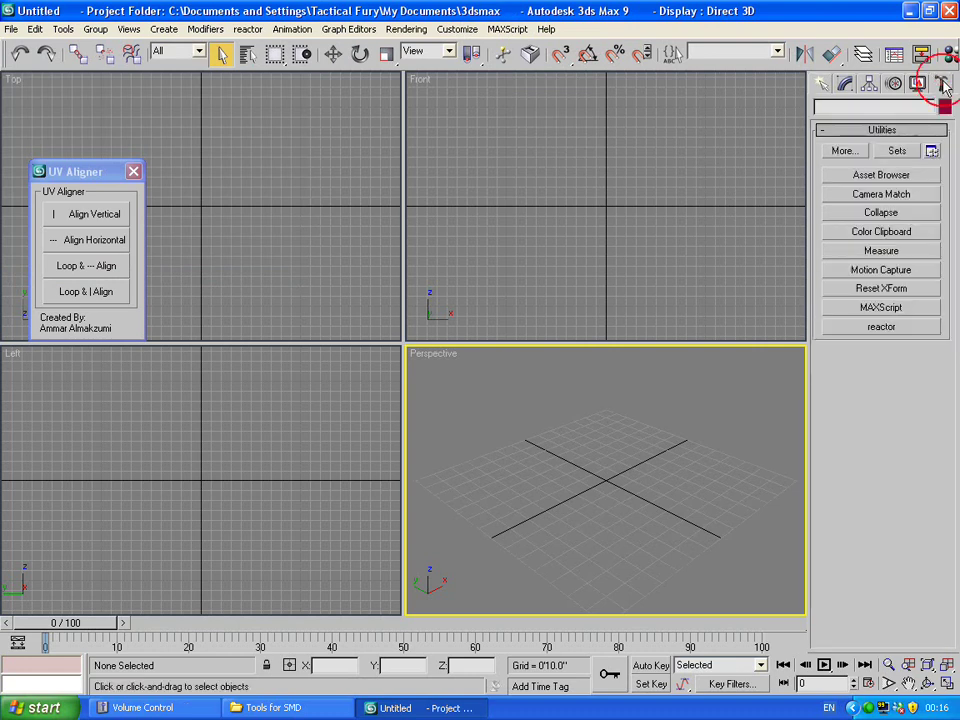
click(870, 310)
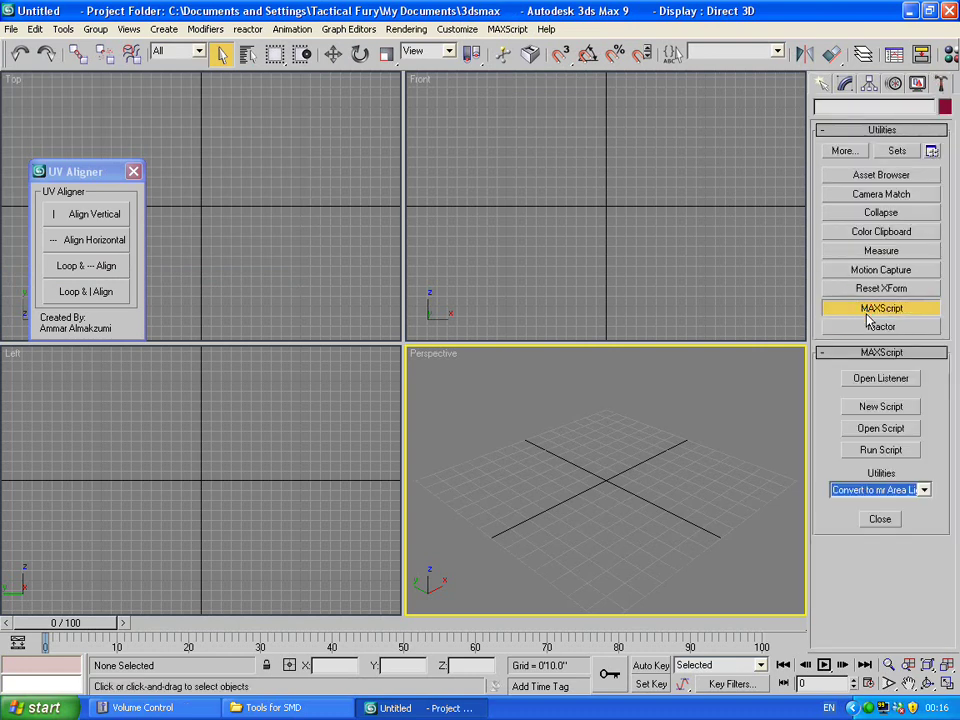
click(868, 492)
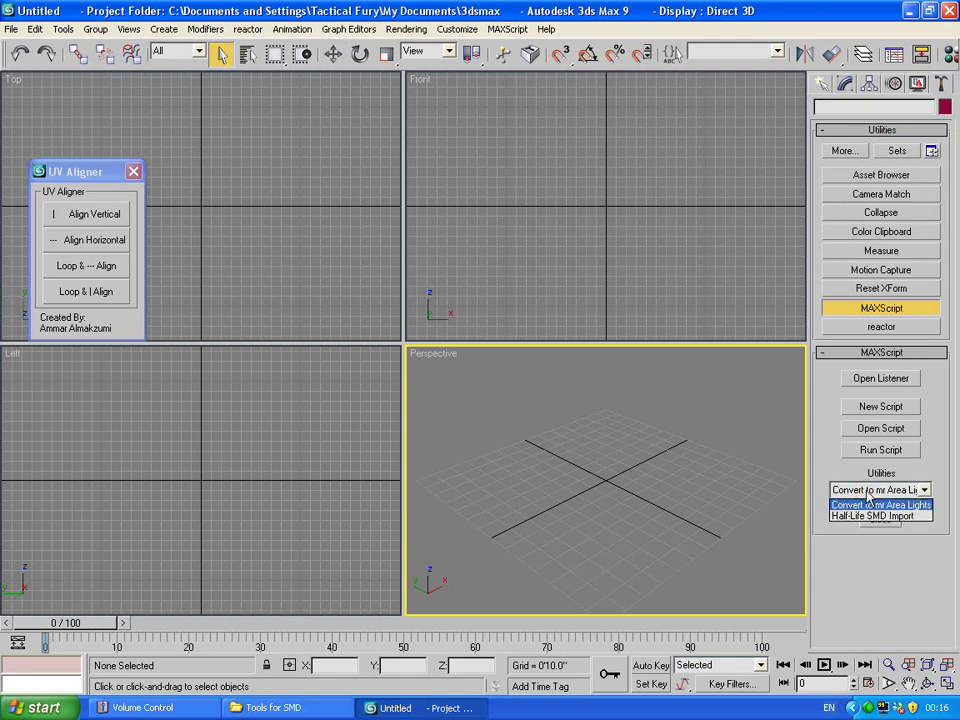
click(866, 515)
scroll(850, 480, down, 2)
click(870, 597)
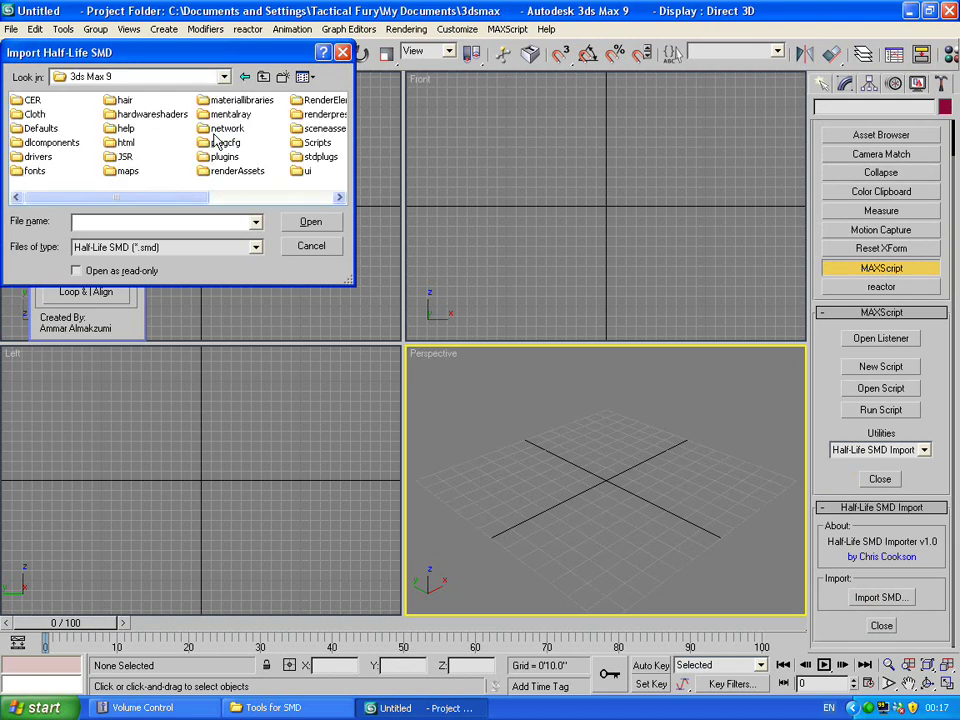
Step: Browse to Models > Humans > Group 01 and import lod1_male_01_reference.smd
double_click(208, 100)
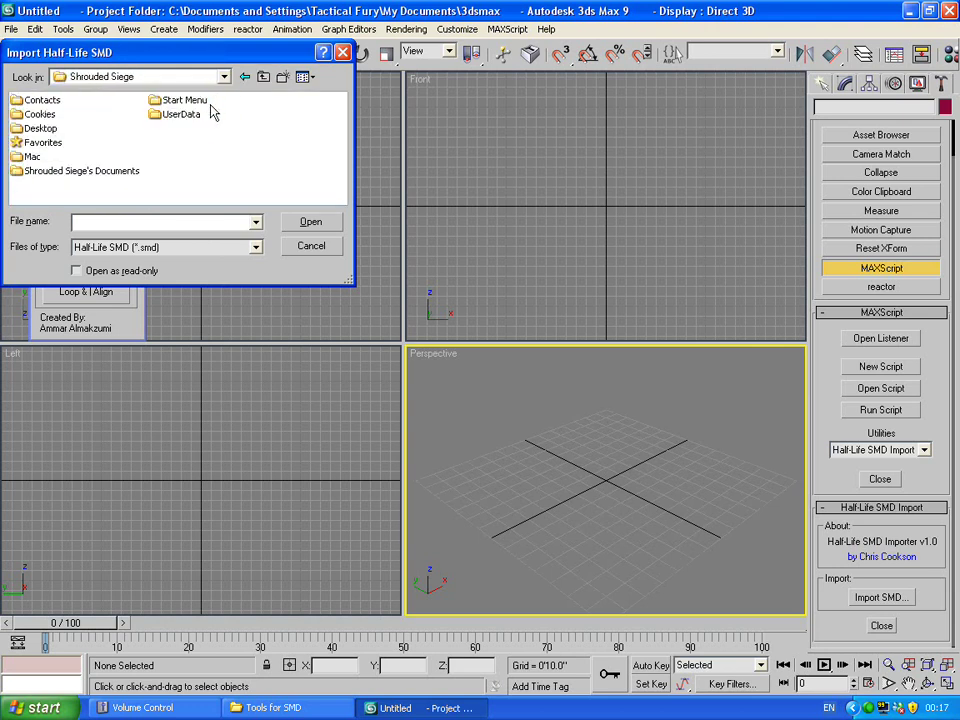
click(115, 171)
double_click(115, 171)
double_click(150, 126)
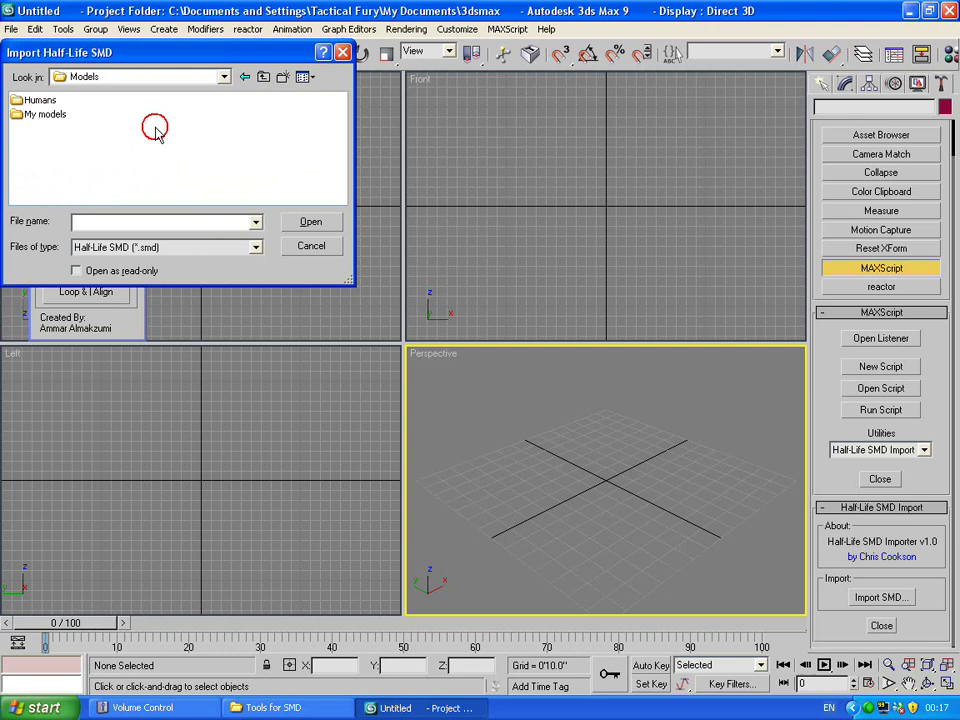
double_click(30, 103)
double_click(38, 100)
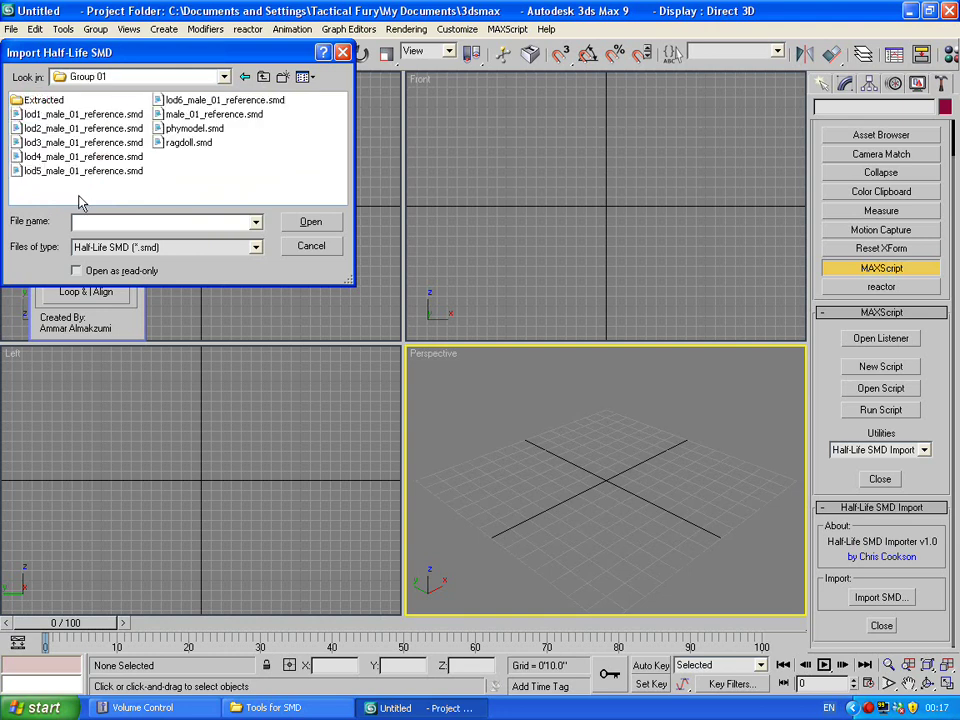
click(80, 114)
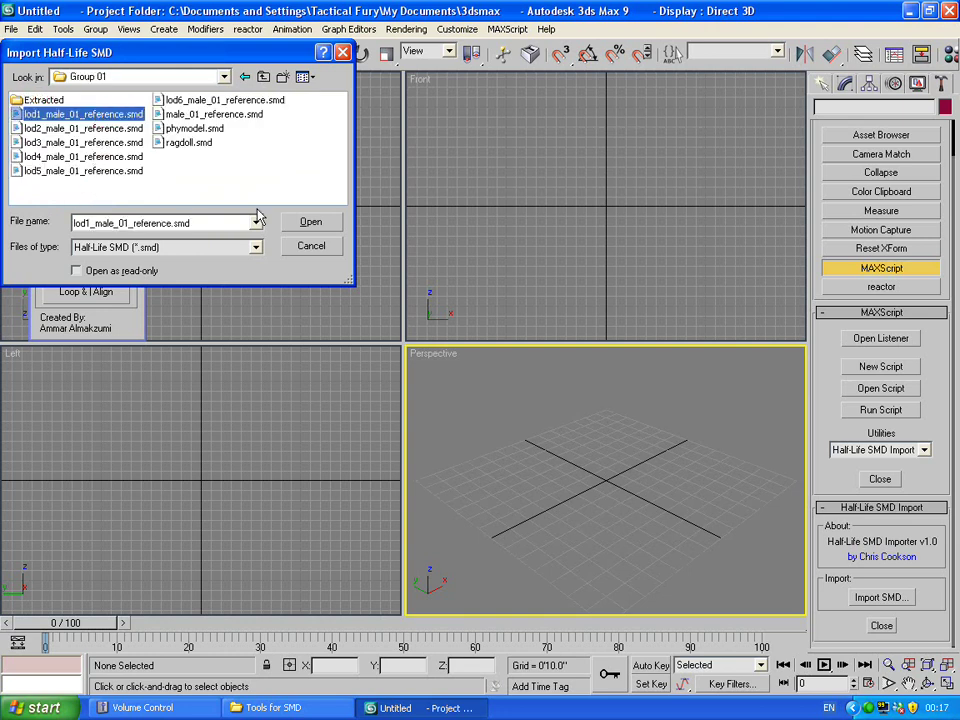
click(311, 222)
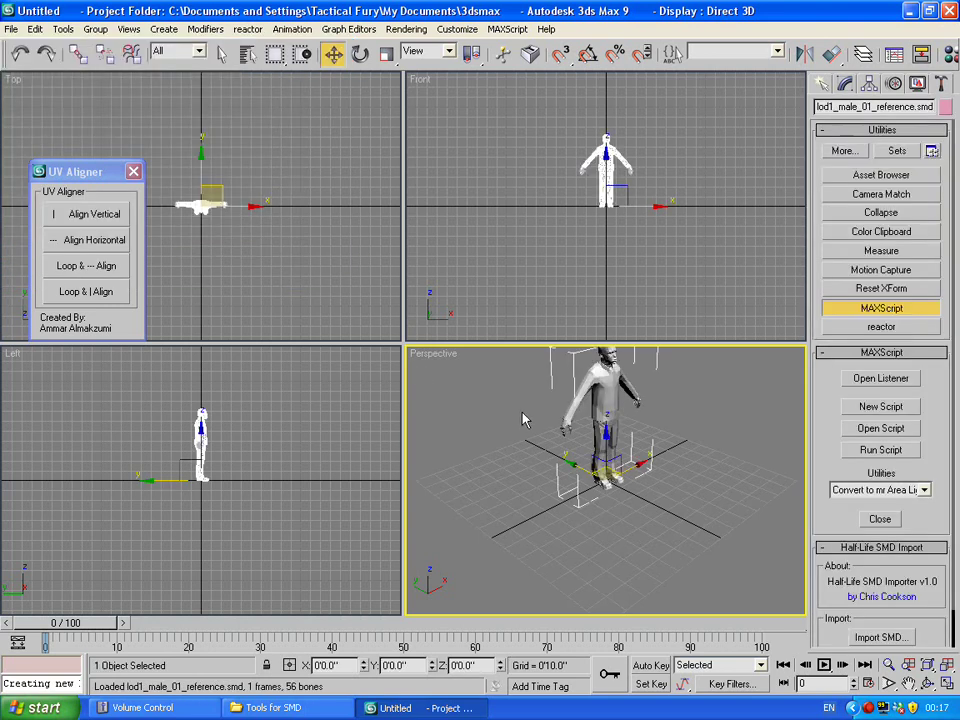
Step: Enlarge the Perspective viewport, pan to the character and toggle wireframe and shaded display
drag(409, 345, 30, 88)
mouse_move(332, 332)
middle_down()
mouse_move(372, 393)
mouse_move(349, 343)
mouse_move(294, 332)
mouse_move(421, 307)
mouse_move(387, 381)
middle_up()
key(F3)
scroll(421, 307, up, 6)
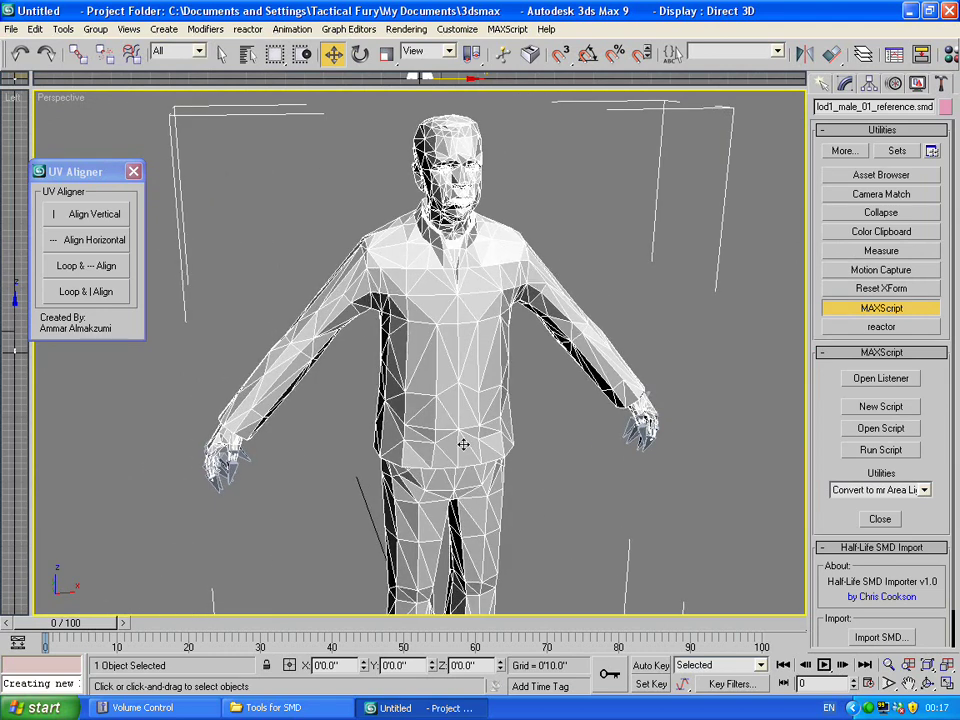
key(F3)
Step: Select a finger bone of the character, zoom out, then clear the selection
click(636, 438)
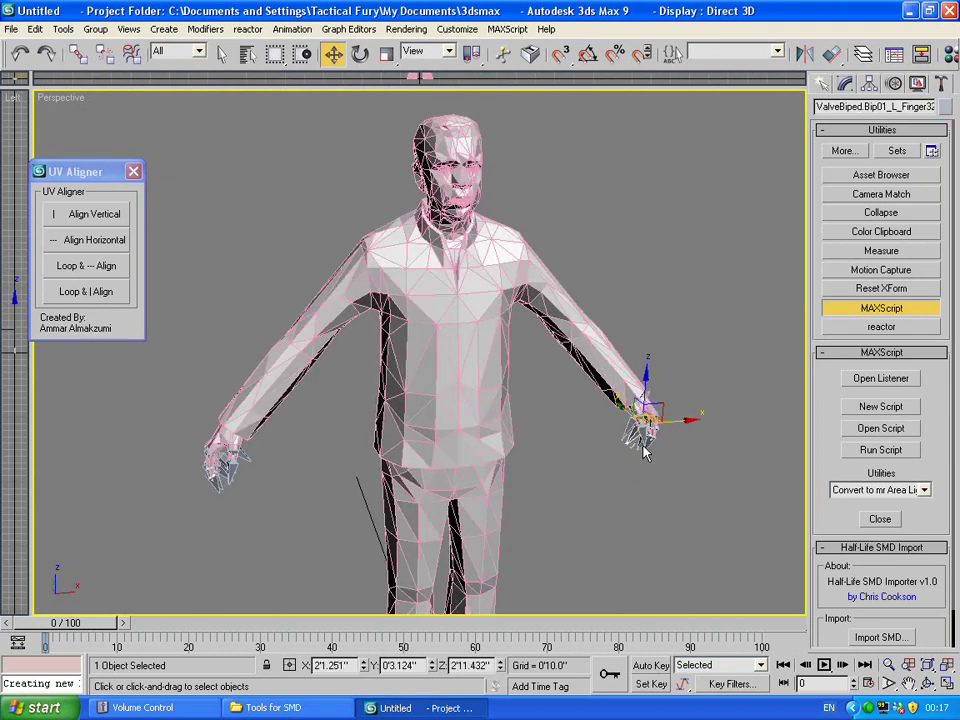
click(643, 441)
key(ctrl+z)
scroll(530, 418, down, 3)
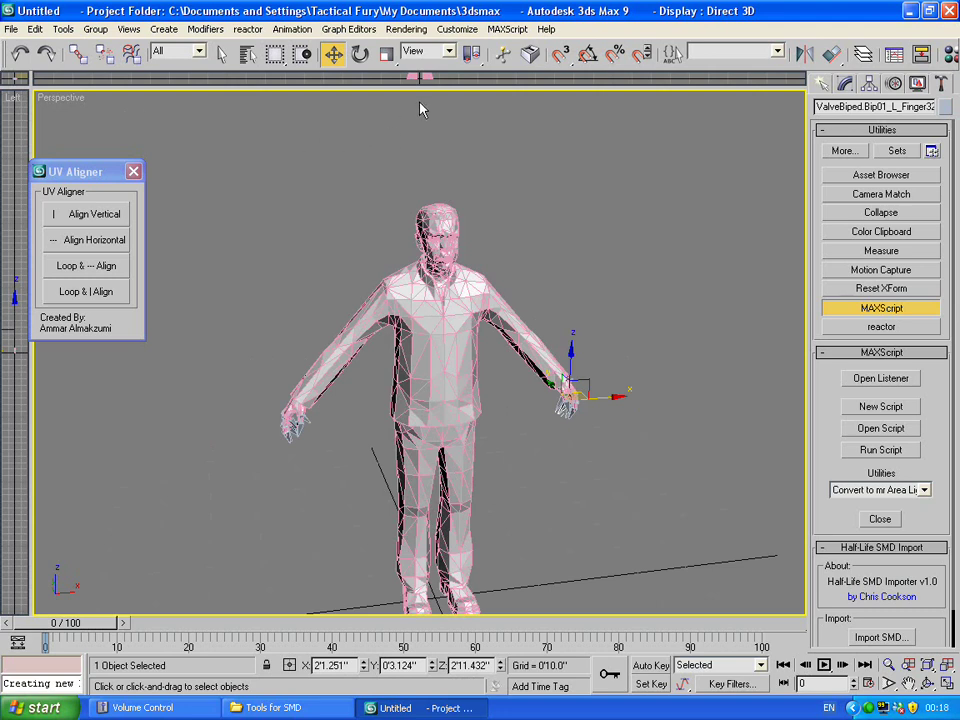
click(10, 30)
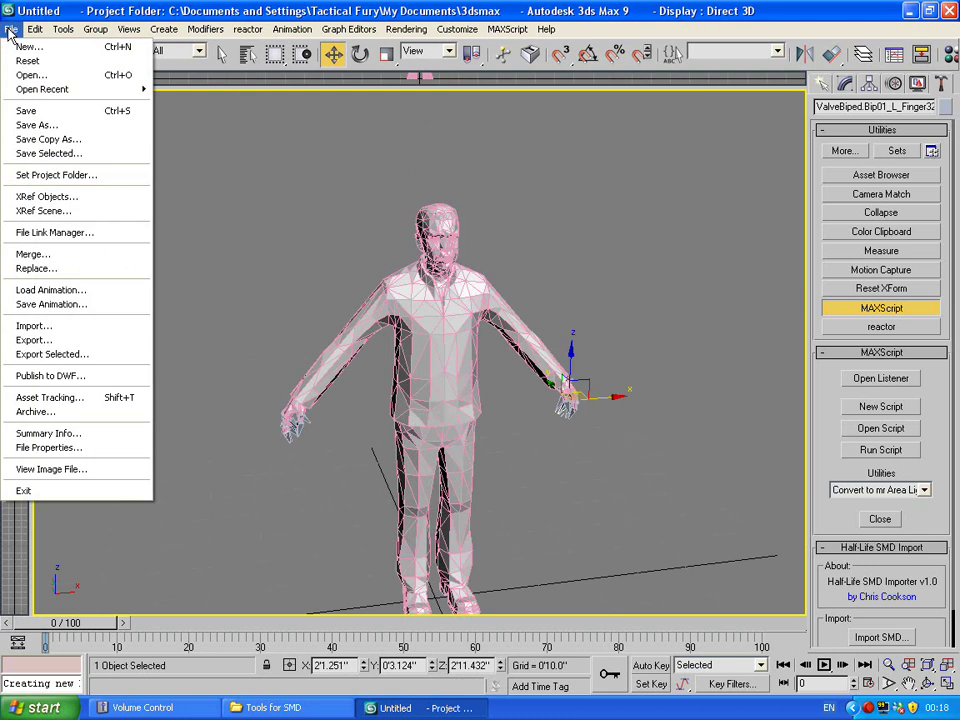
click(233, 218)
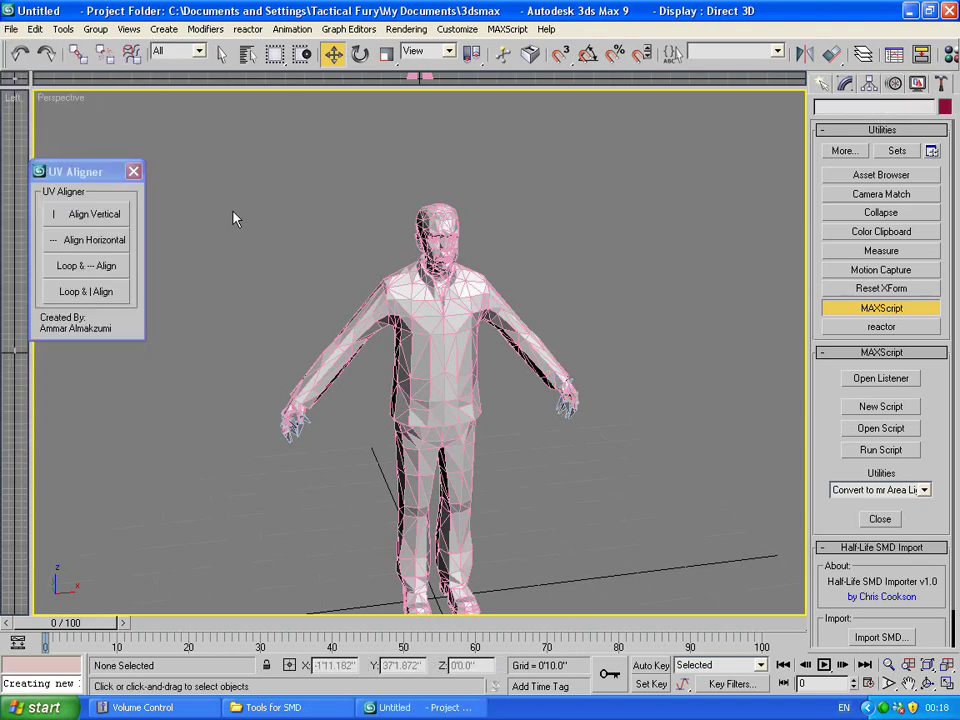
Step: In the Material Editor, assign a Bitmap map to the default material's Diffuse colour
mouse_move(233, 218)
middle_down()
mouse_move(214, 178)
mouse_move(220, 186)
middle_up()
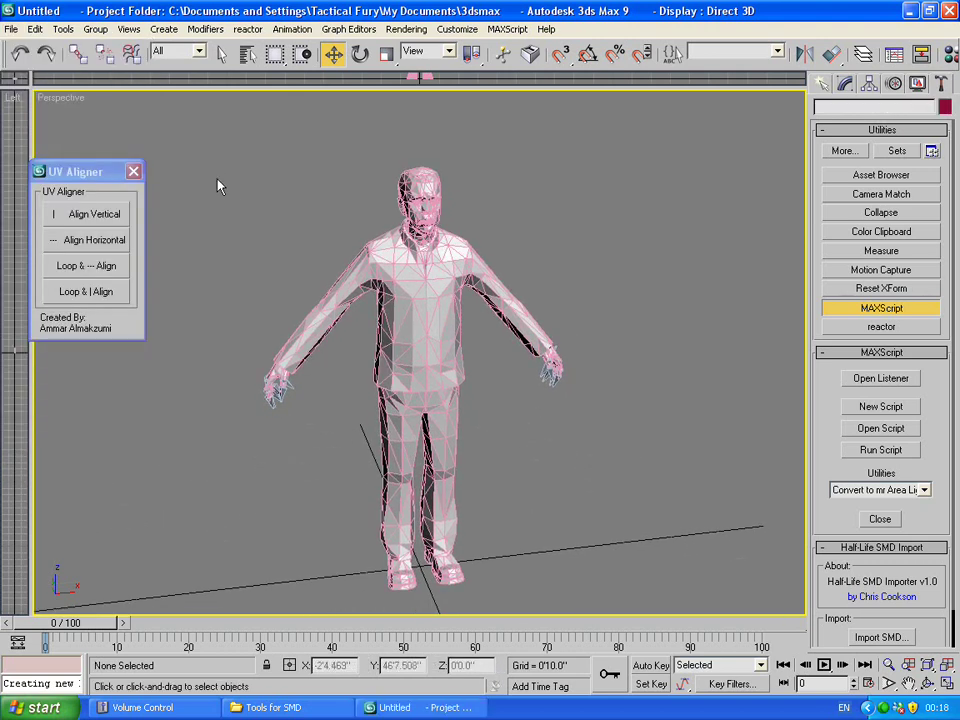
key(m)
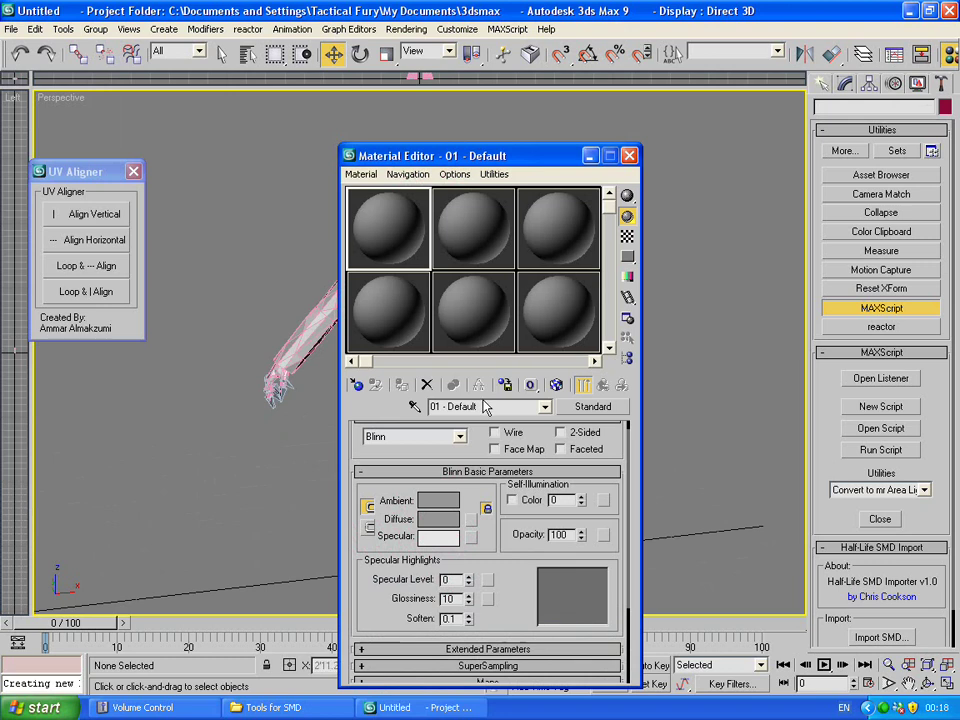
click(472, 520)
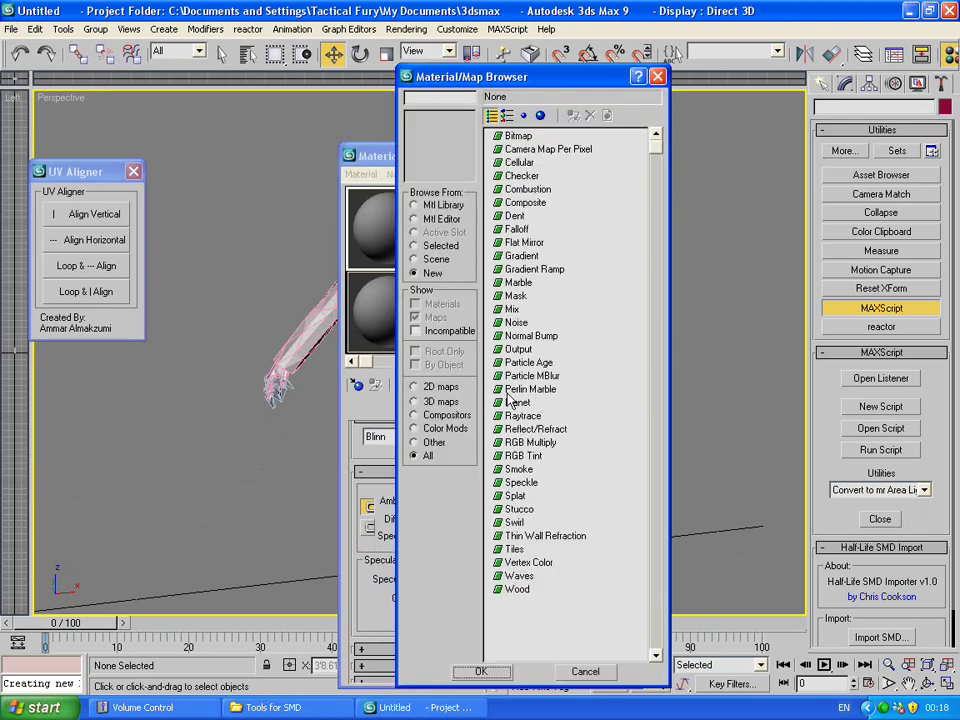
click(518, 136)
double_click(518, 136)
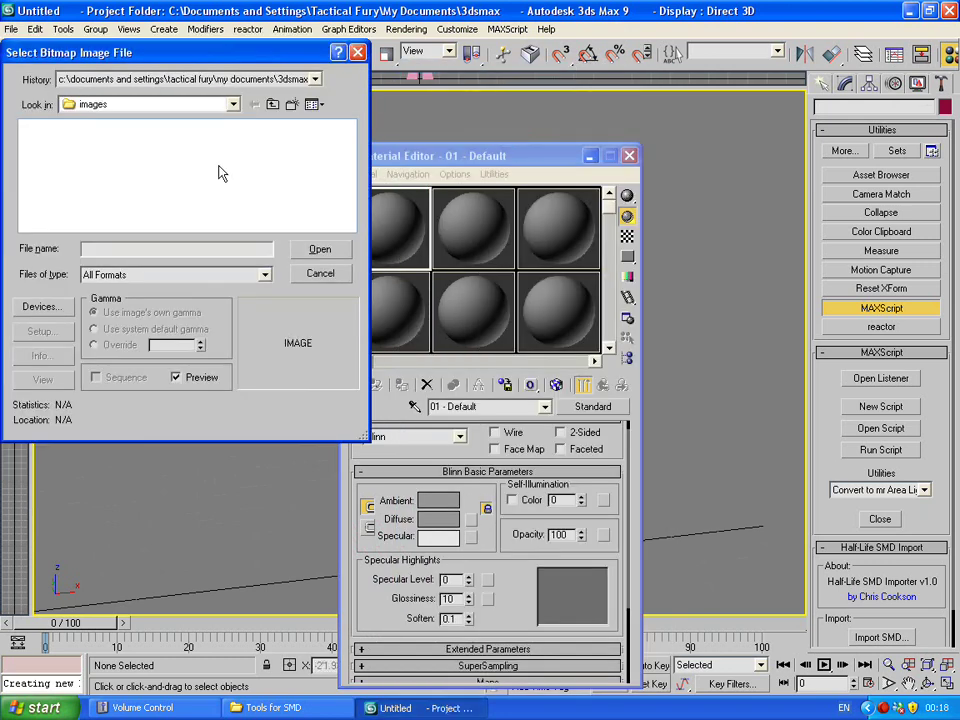
Step: In the bitmap file dialog, browse up to steamapps and open the SourceMods folder
key(BackSpace)
key(BackSpace)
key(BackSpace)
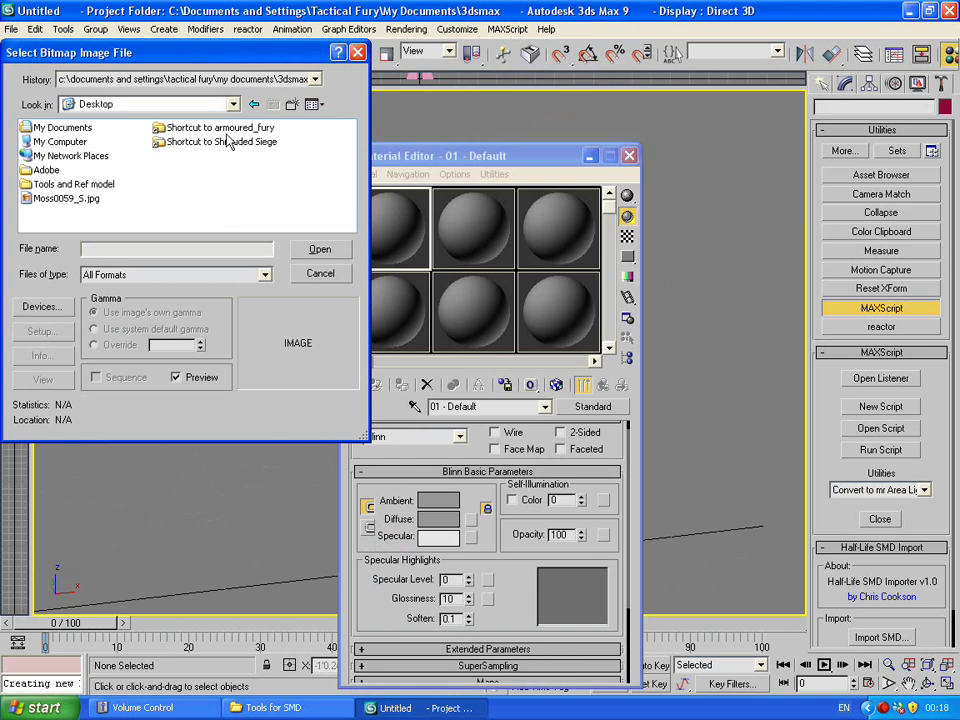
click(222, 143)
double_click(222, 143)
key(BackSpace)
key(BackSpace)
key(BackSpace)
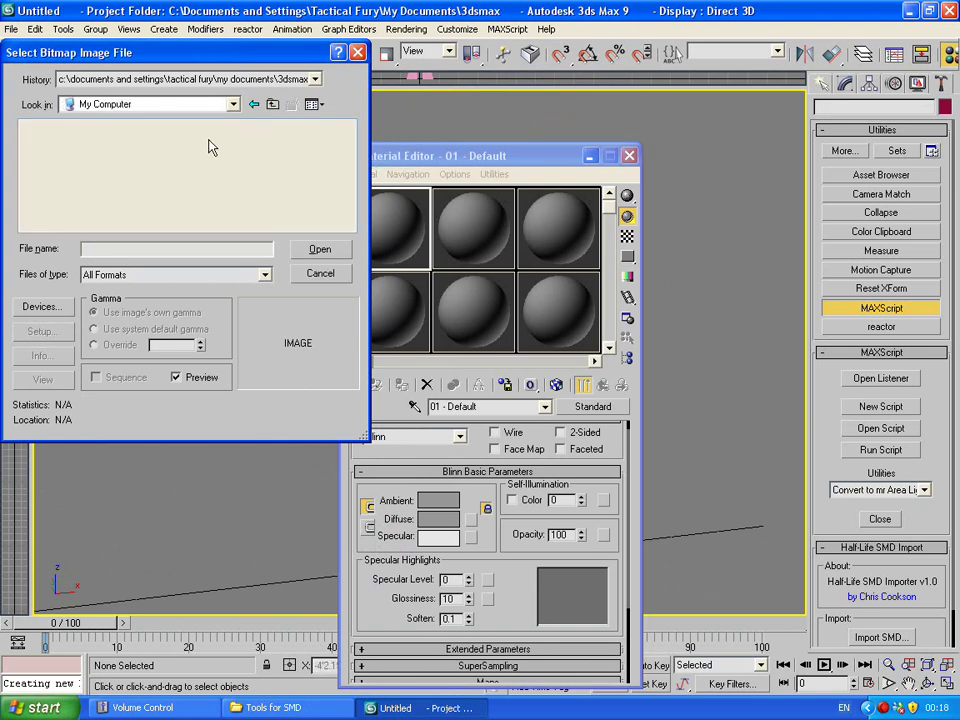
key(BackSpace)
click(195, 104)
click(171, 118)
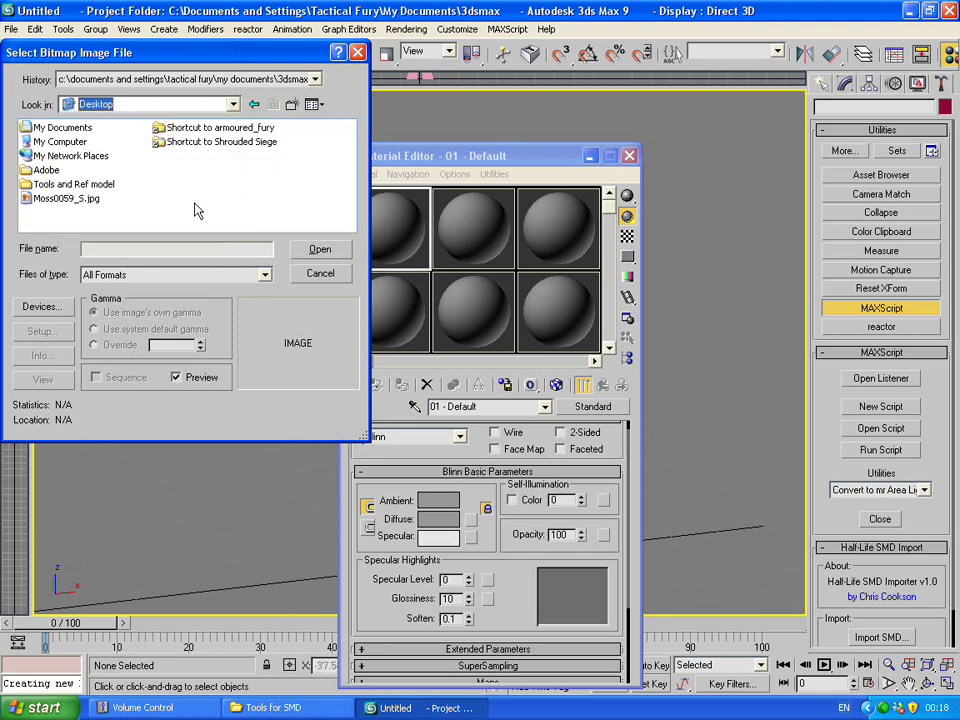
double_click(216, 133)
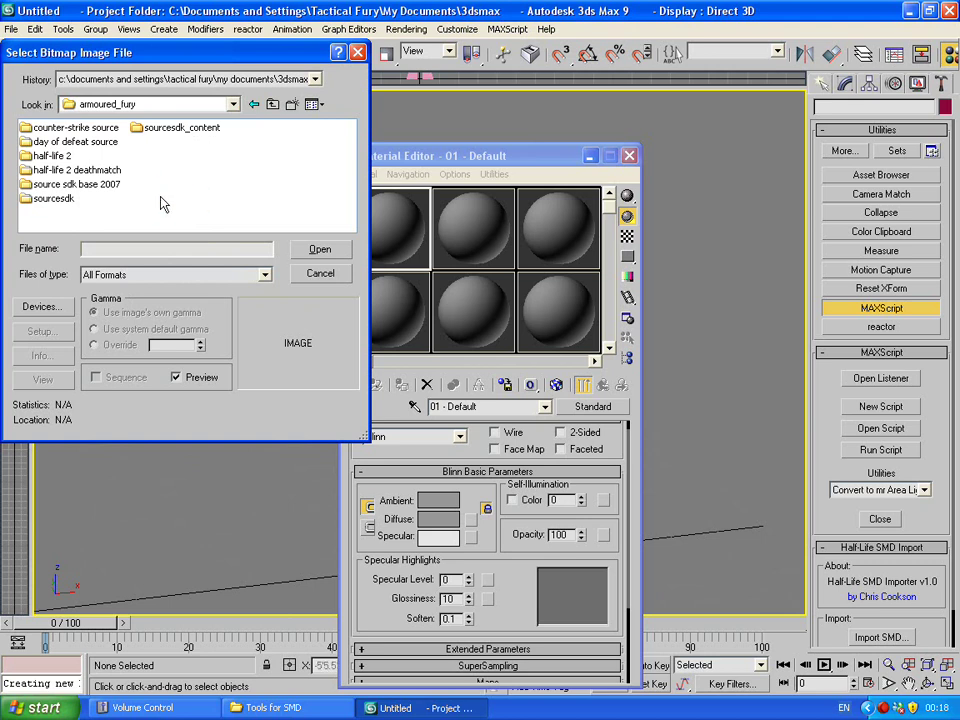
key(BackSpace)
click(60, 157)
double_click(62, 158)
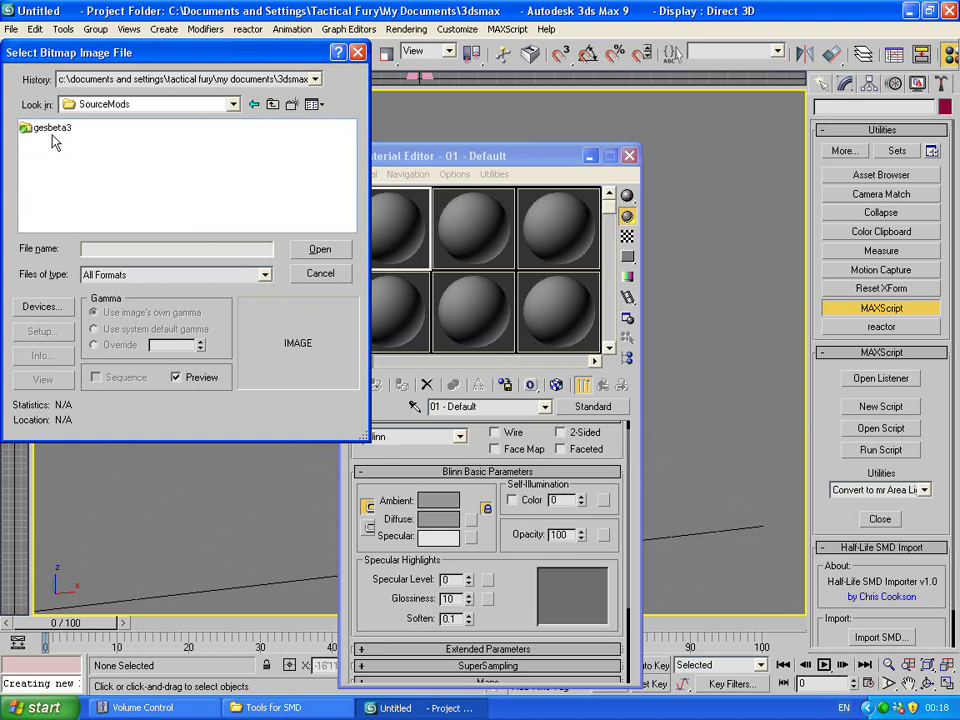
Step: Open gesbeta3 > materials > models > props > runway
double_click(45, 128)
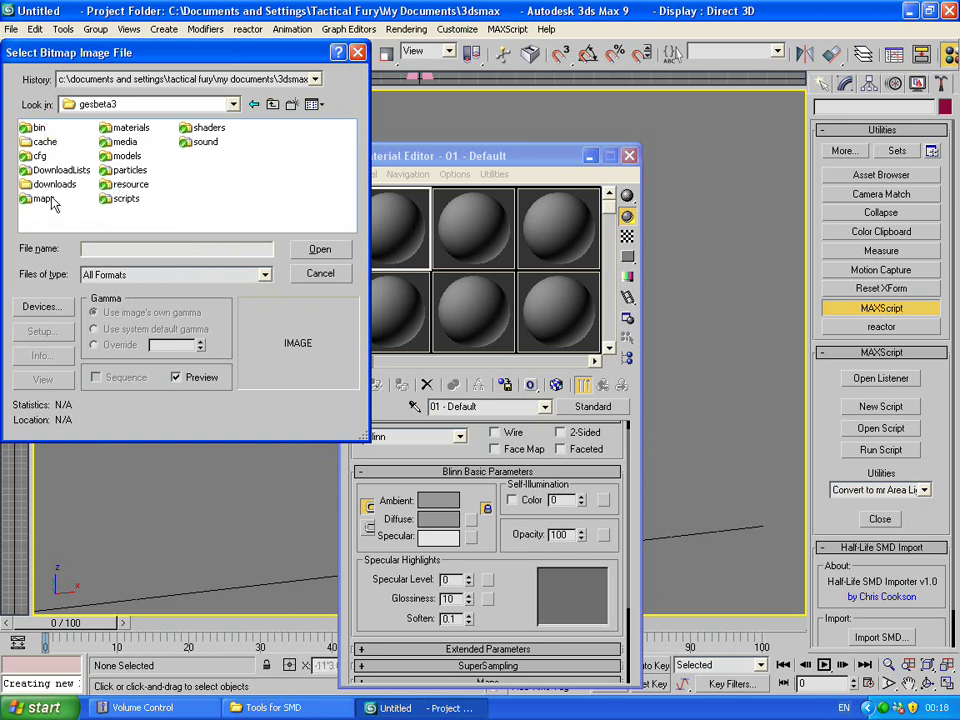
double_click(135, 127)
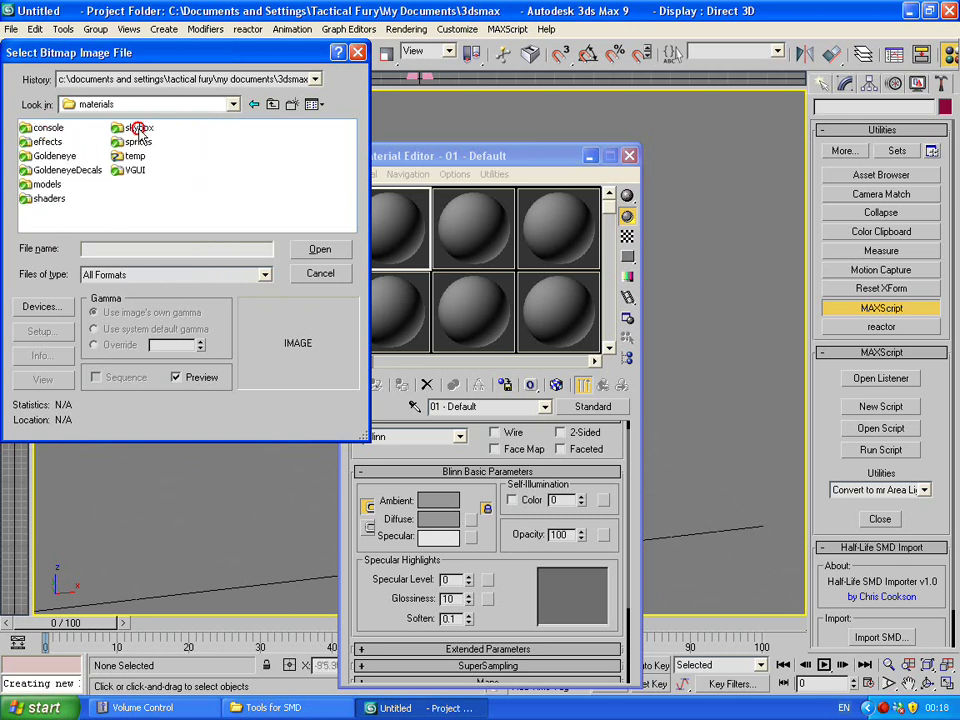
double_click(52, 185)
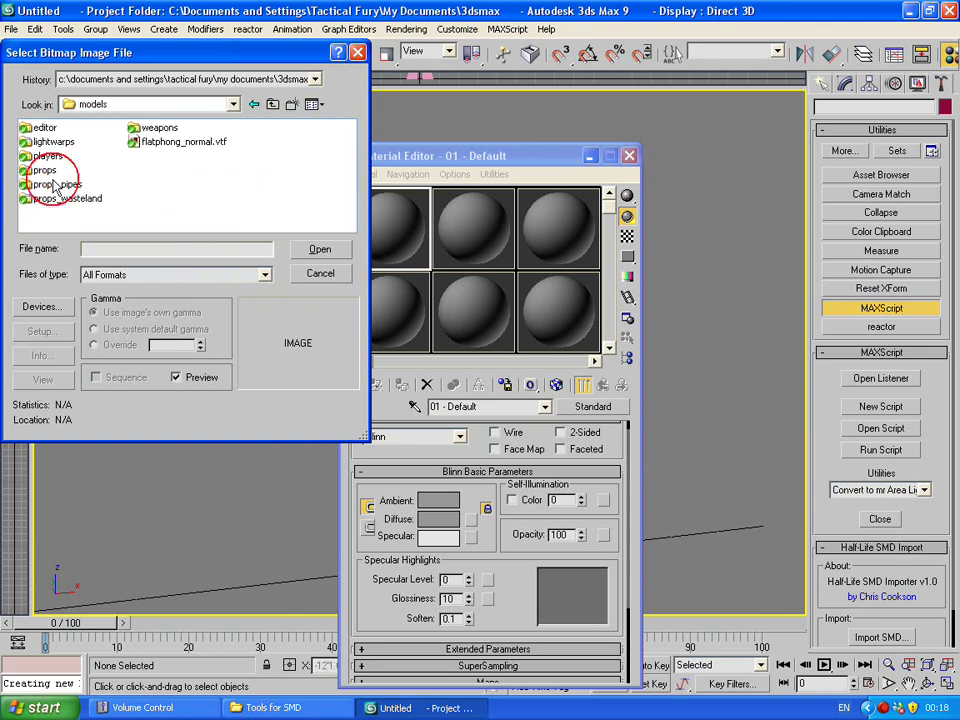
double_click(45, 170)
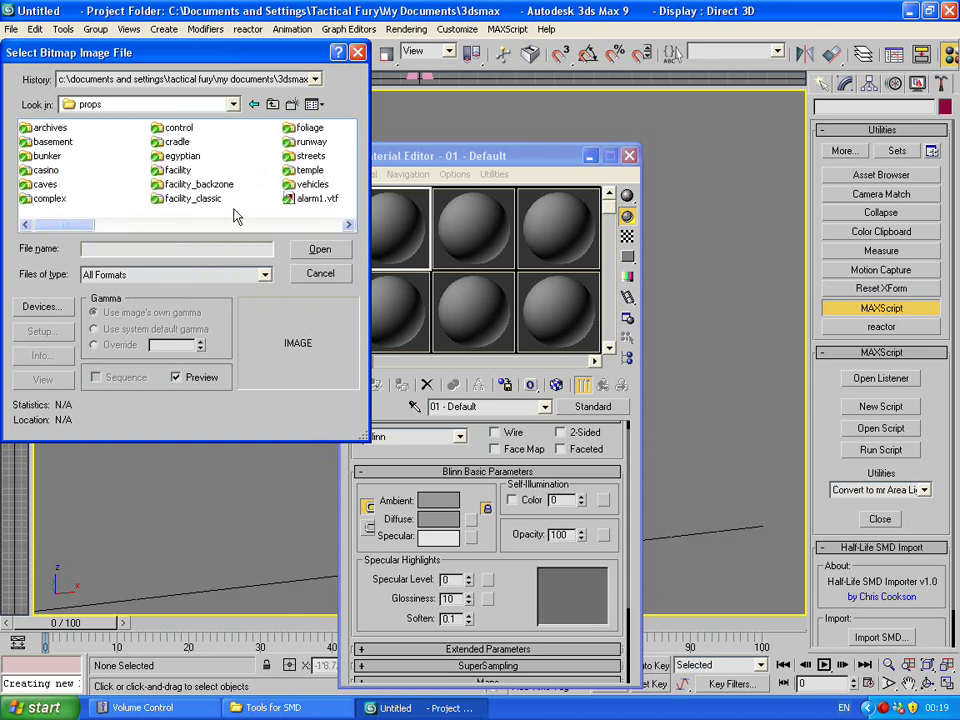
double_click(312, 142)
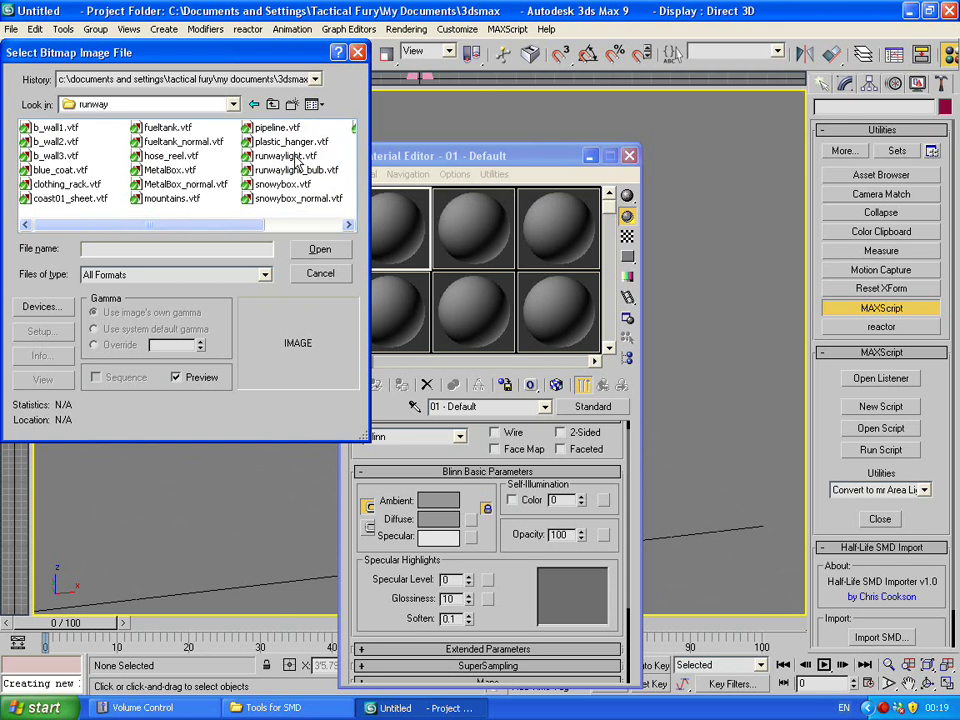
Step: Filter the bitmap dialog to show only Source VTF Texture files
click(285, 156)
click(204, 275)
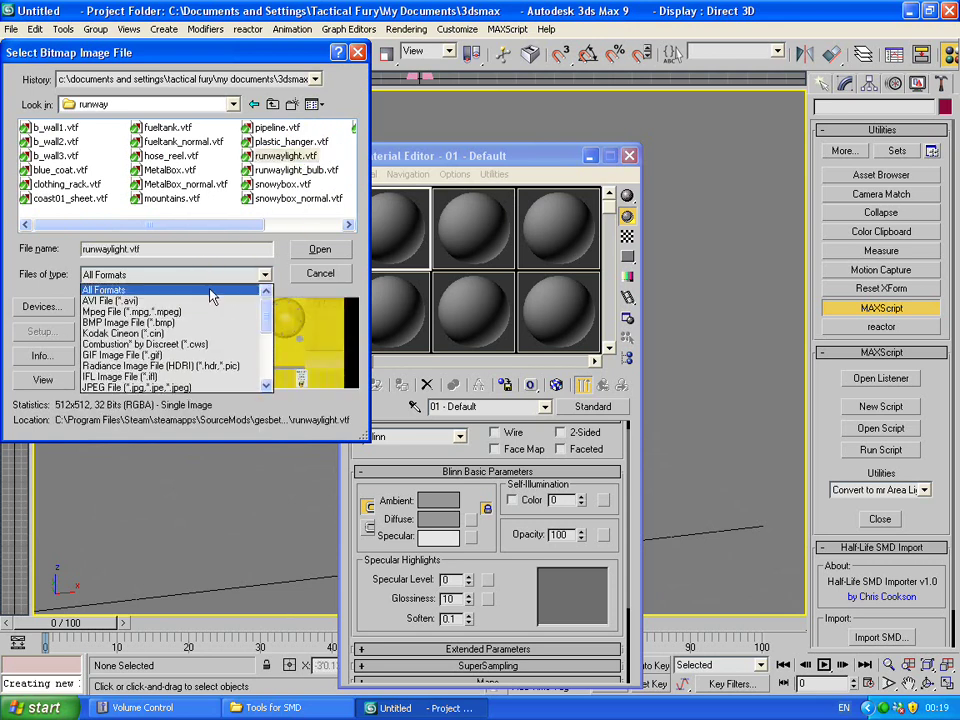
scroll(155, 340, down, 4)
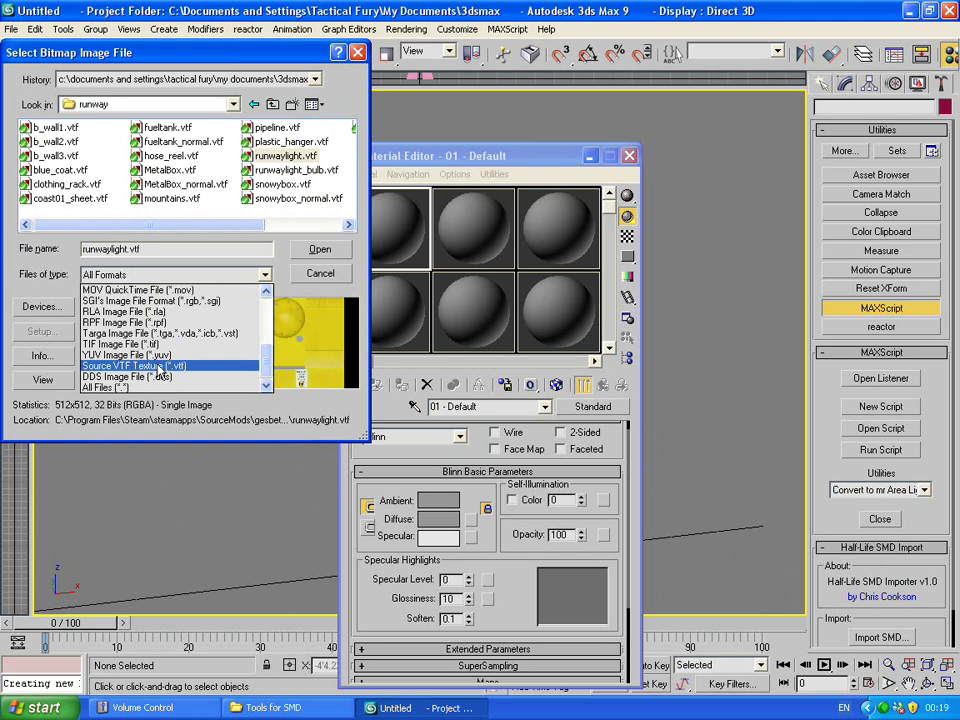
click(157, 367)
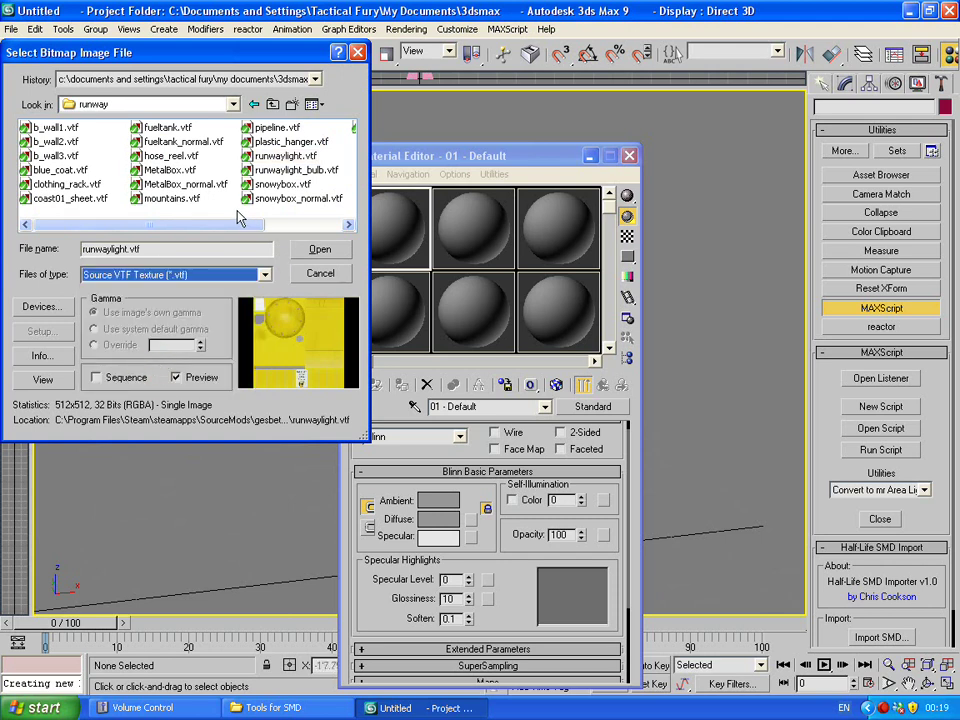
Step: Preview the runway textures, pick pipeline.vtf as the diffuse map, and close the Material Editor
click(200, 185)
click(187, 171)
click(193, 143)
click(268, 154)
click(280, 184)
click(283, 154)
double_click(276, 127)
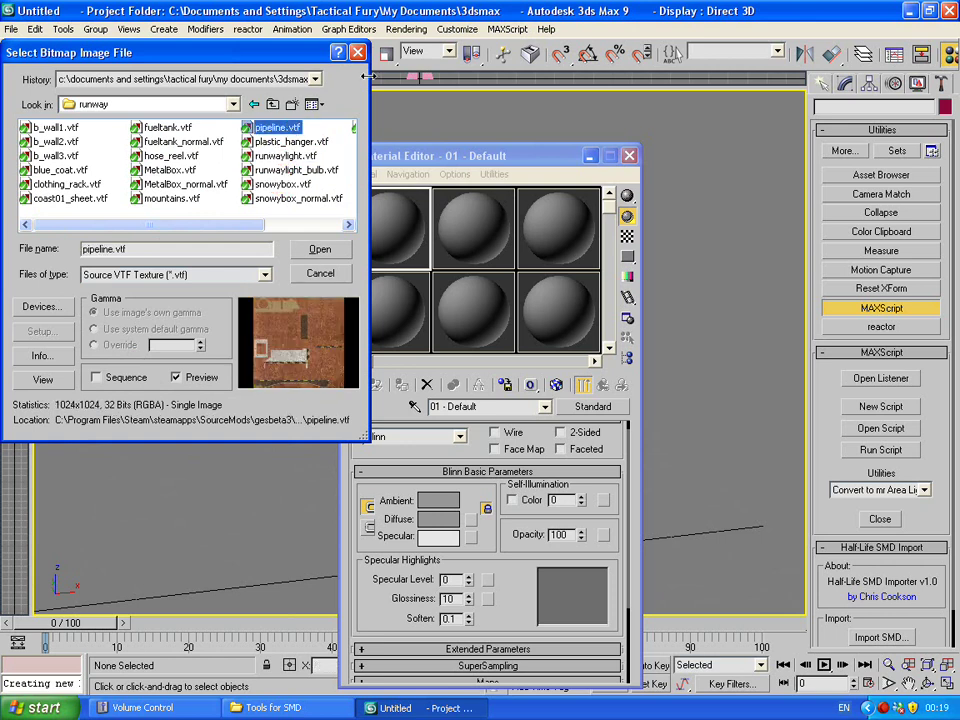
click(626, 155)
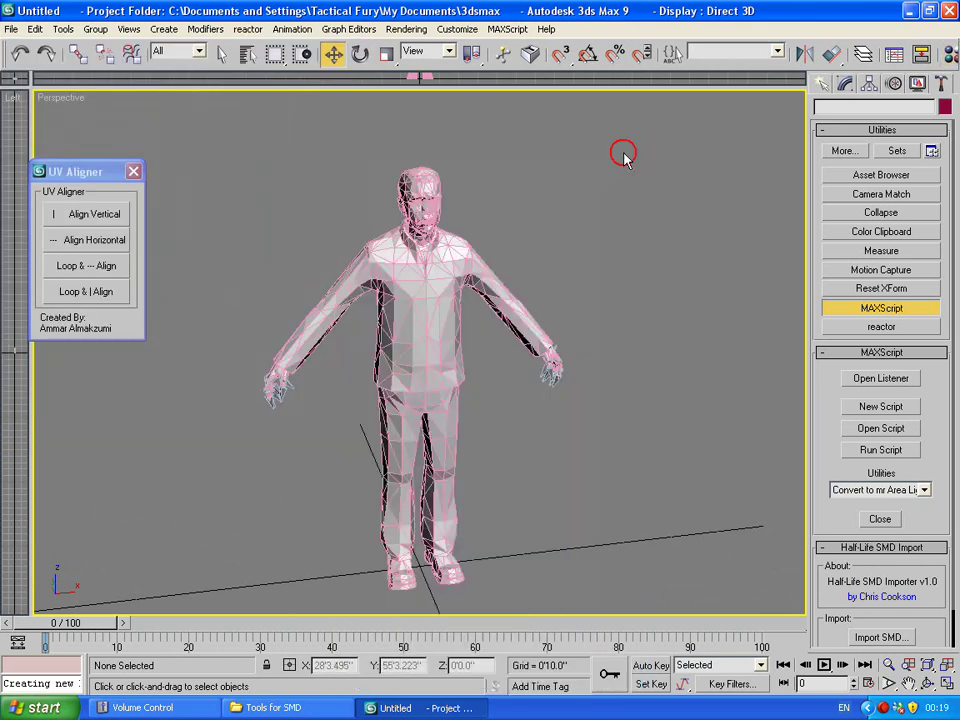